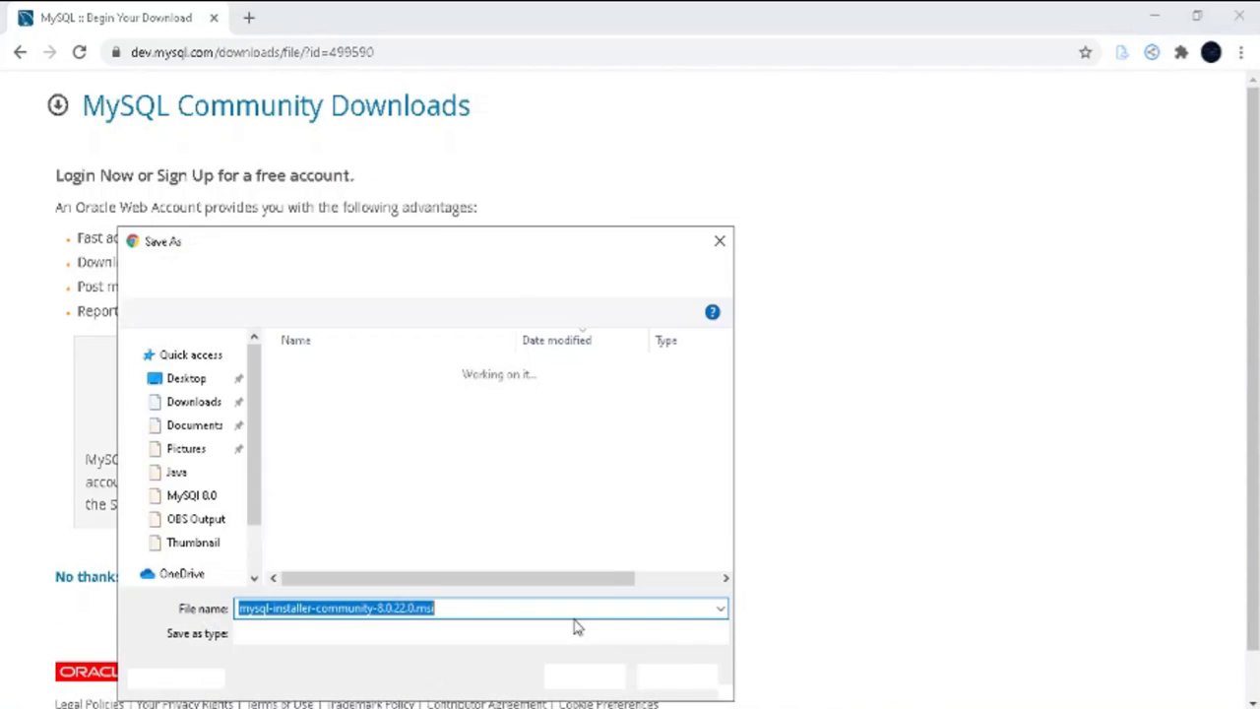
Save mysql-installer-community-8.0.22.0.msi to Downloads and show it in its folder
click(585, 680)
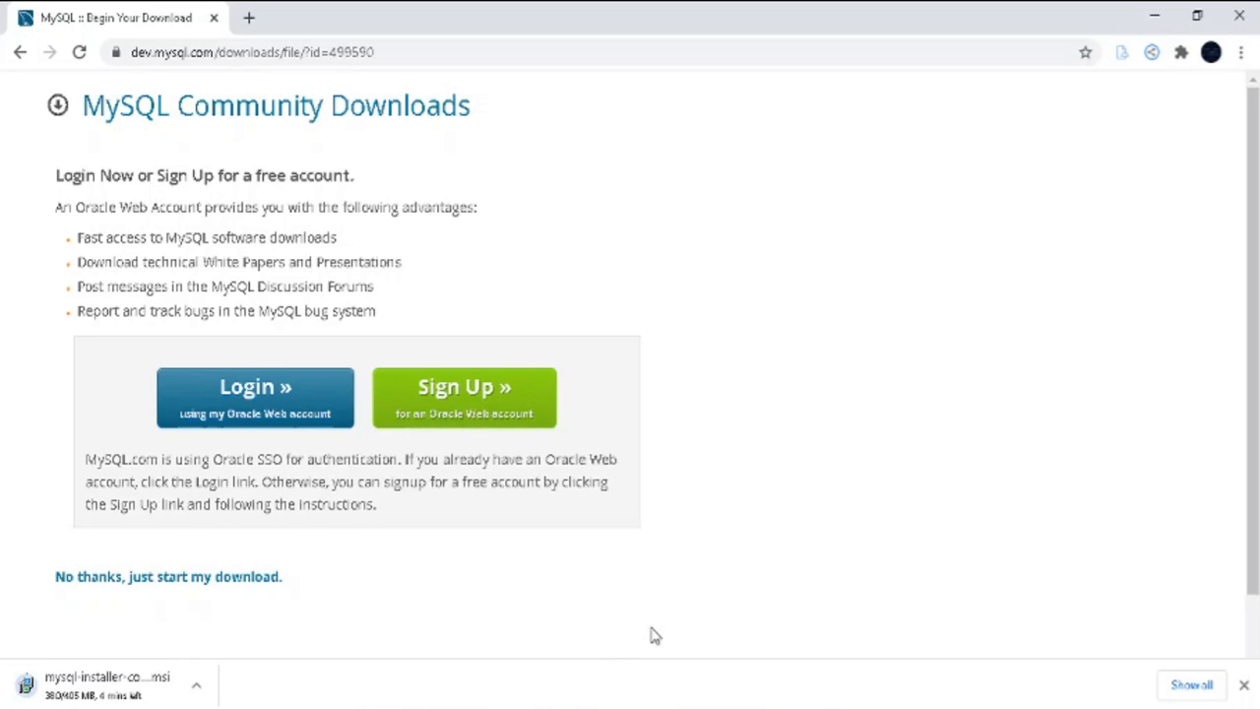
click(195, 685)
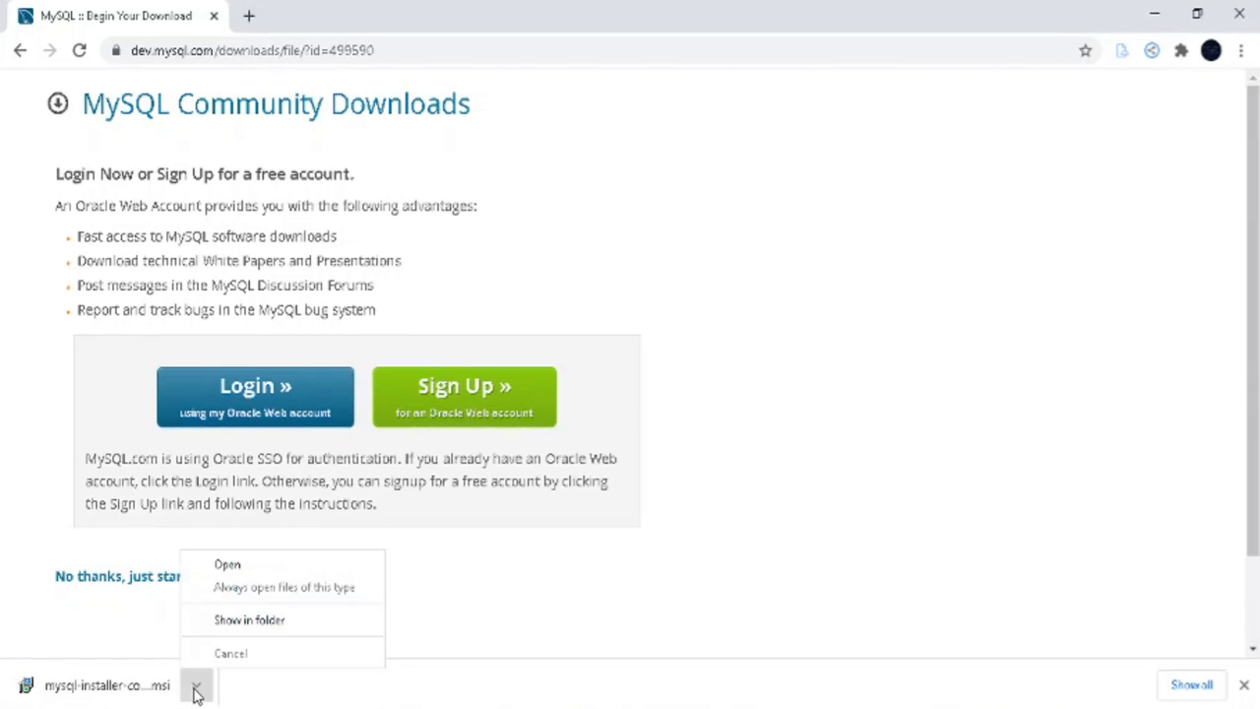
click(258, 621)
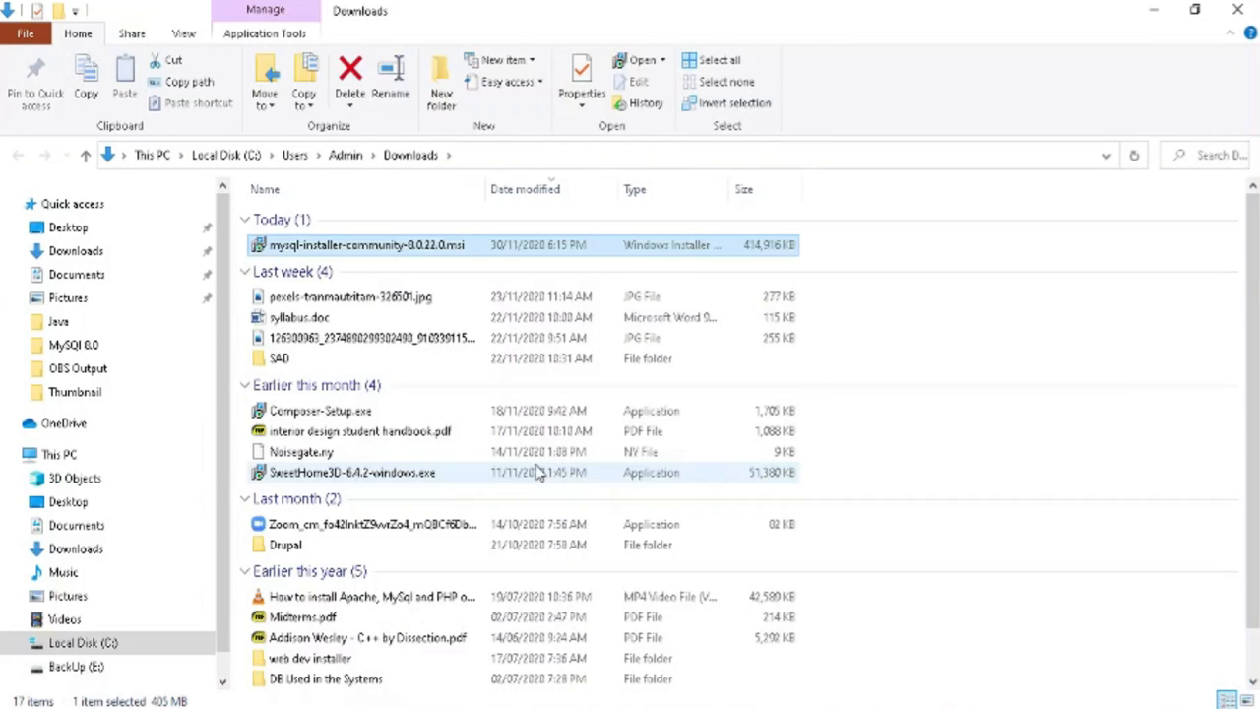
Launch mysql-installer-community-8.0.22.0.msi from the Downloads folder
double_click(414, 251)
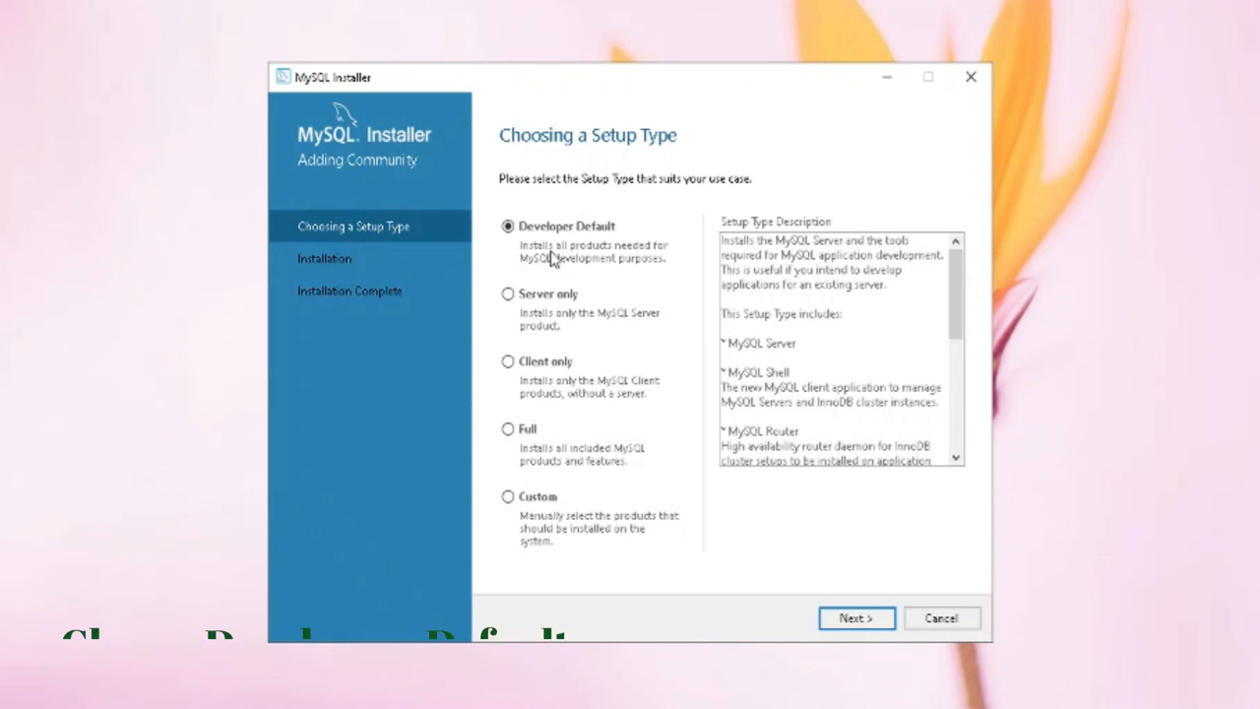
Run the Developer Default install through to configuration and dismiss the no-compatible-servers error
click(836, 621)
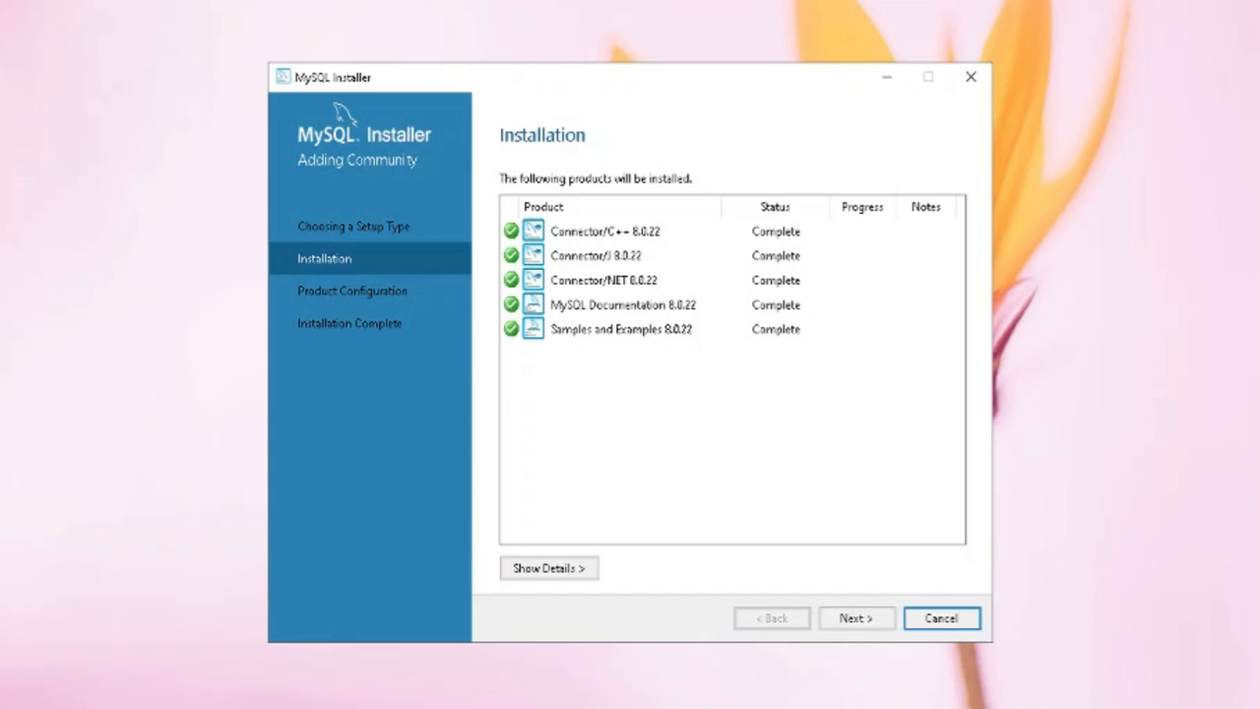
click(861, 626)
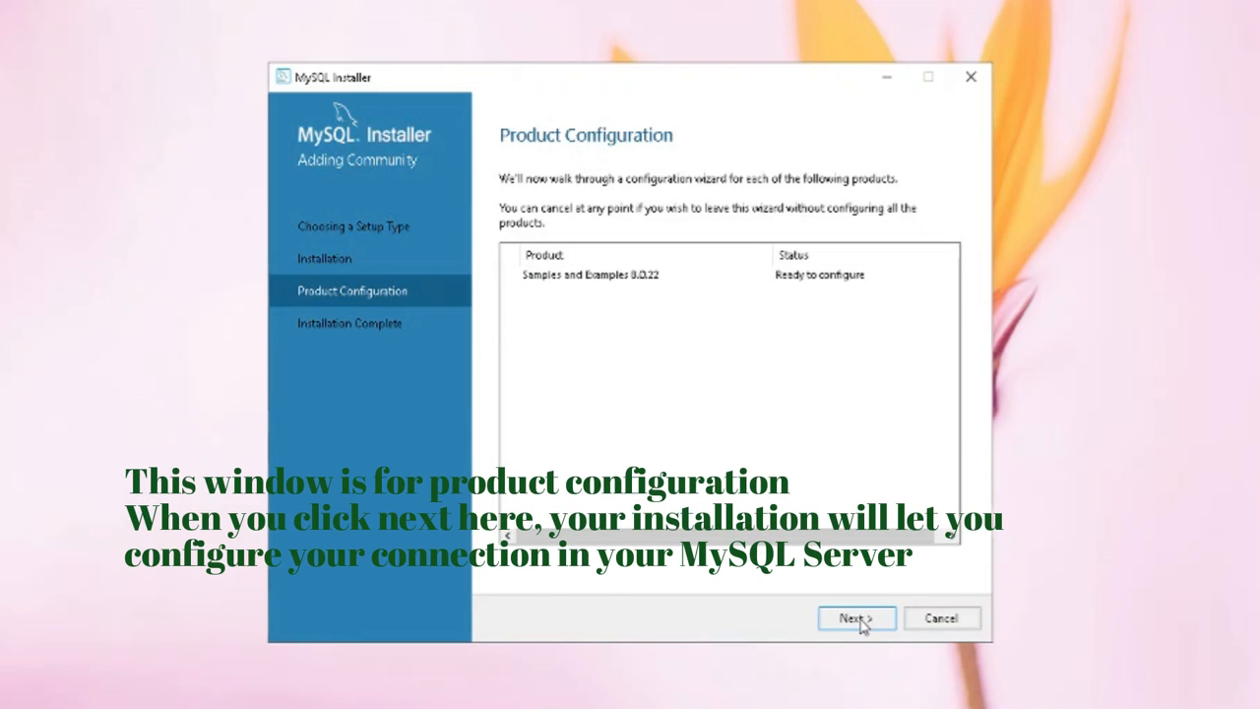
click(860, 624)
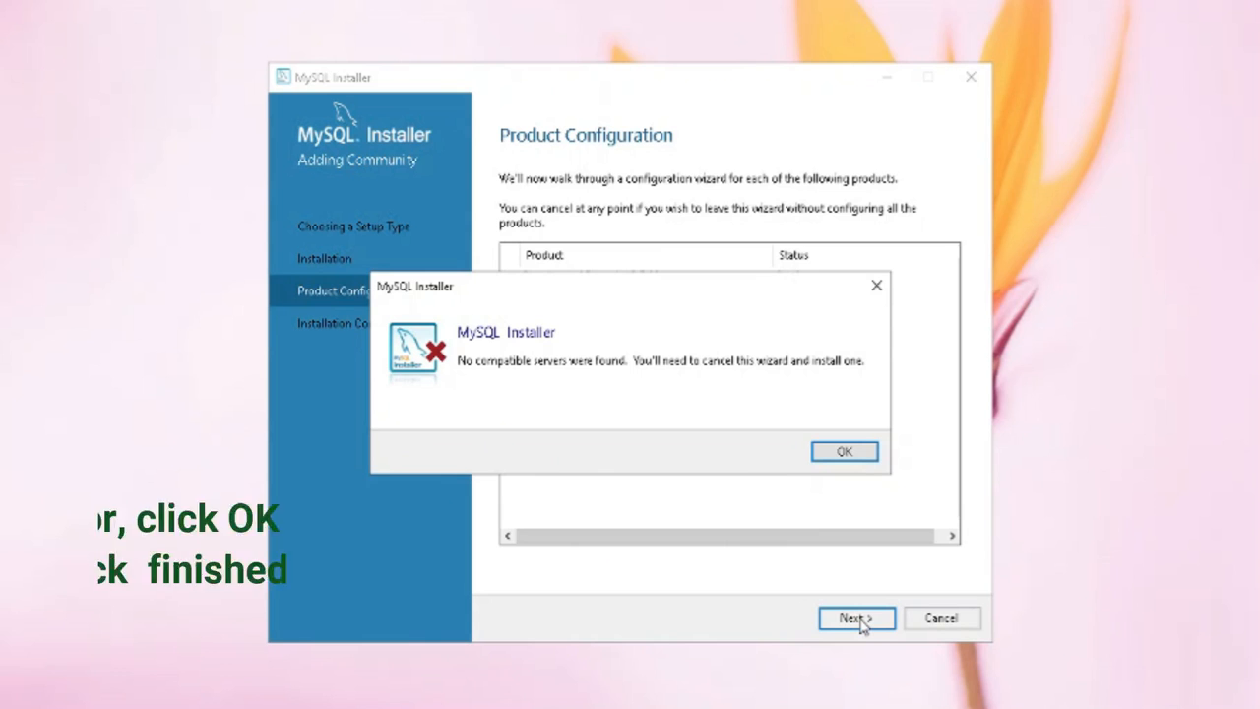
click(877, 286)
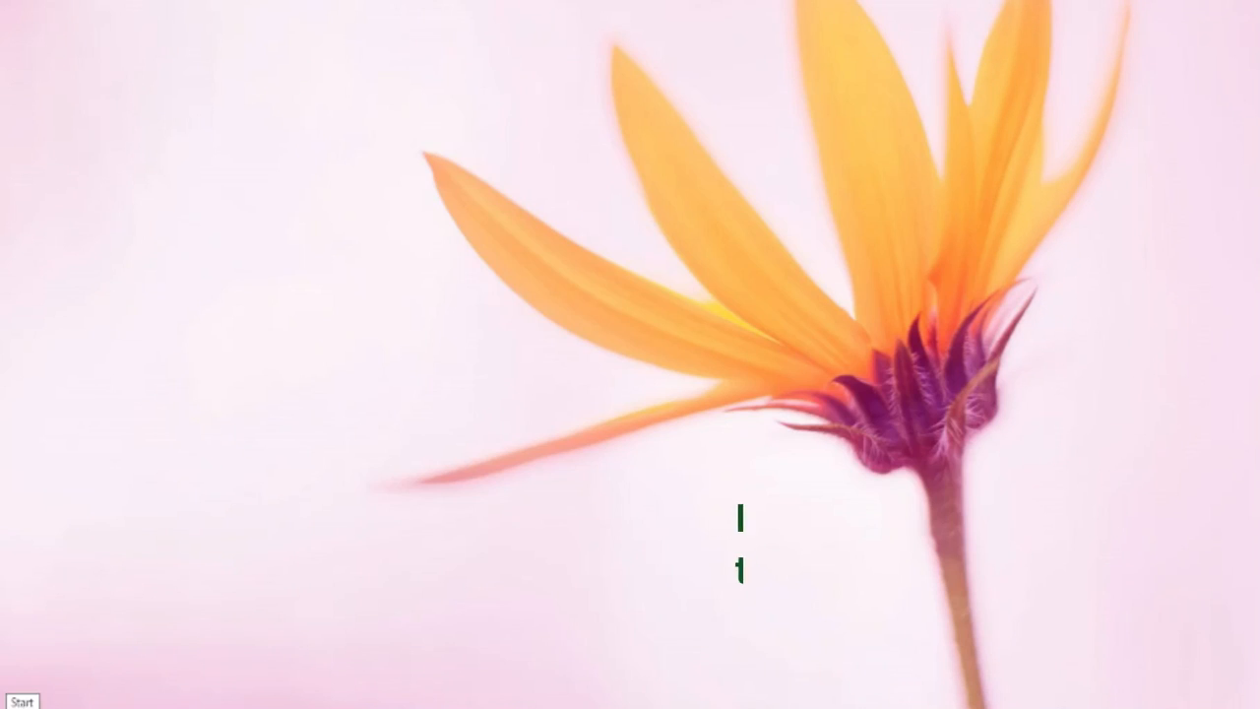
Relaunch MySQL Installer - Community from the MySQL folder in the Start menu
click(19, 707)
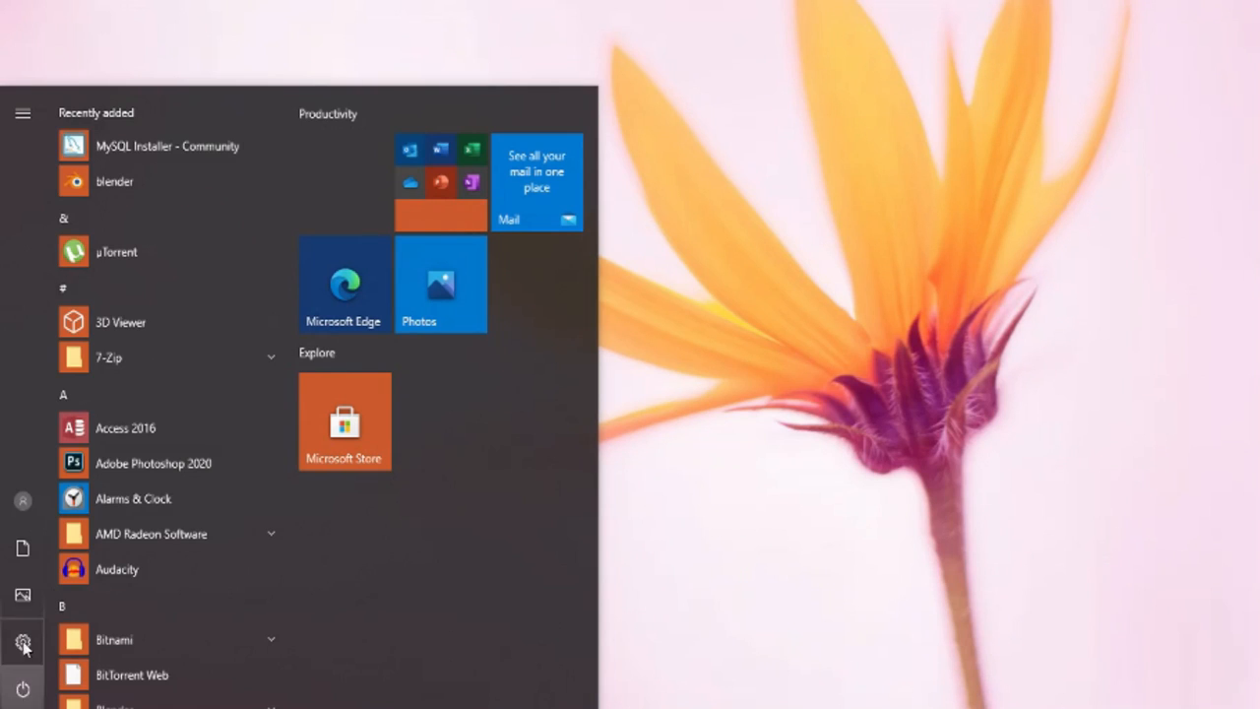
scroll(134, 554, down, 3)
scroll(134, 552, down, 10)
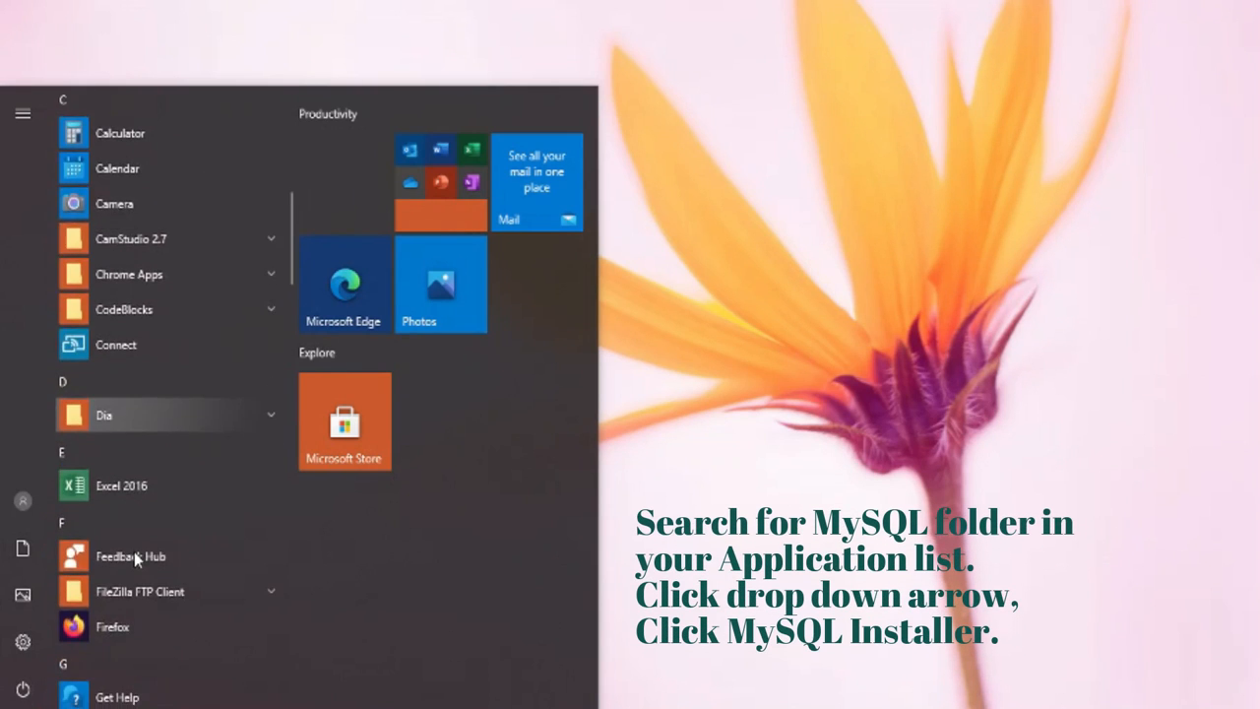
scroll(134, 552, down, 5)
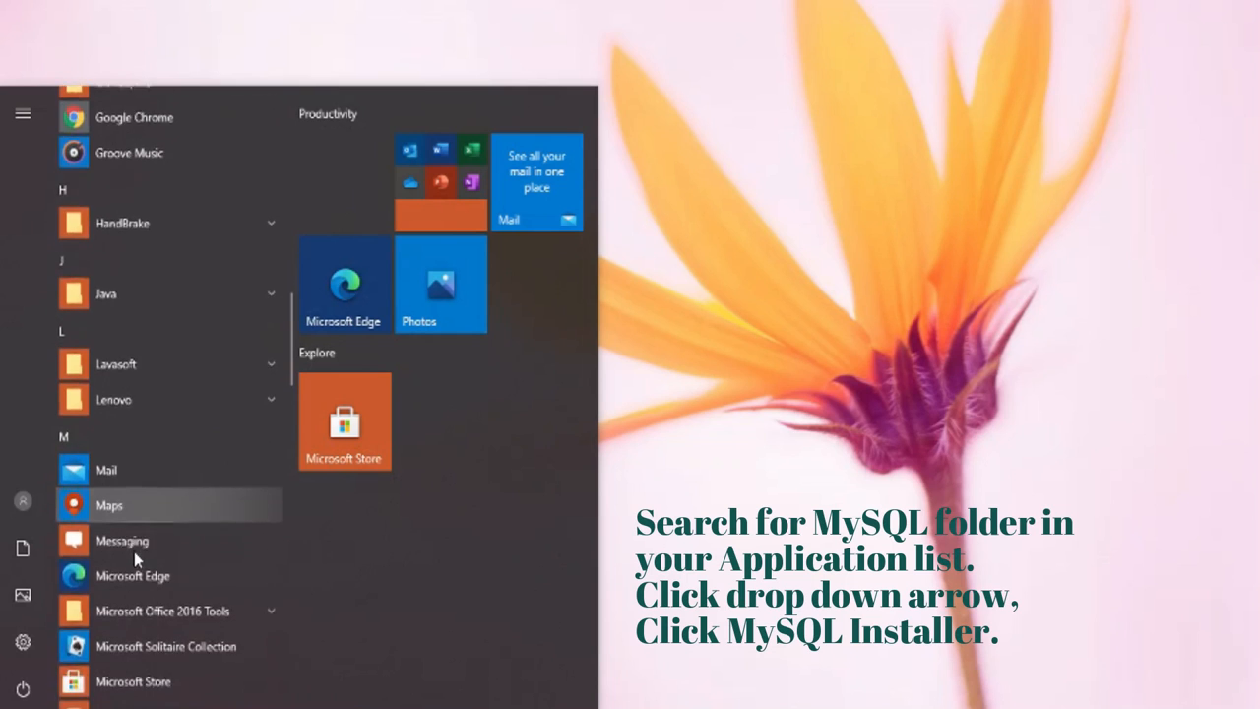
click(163, 503)
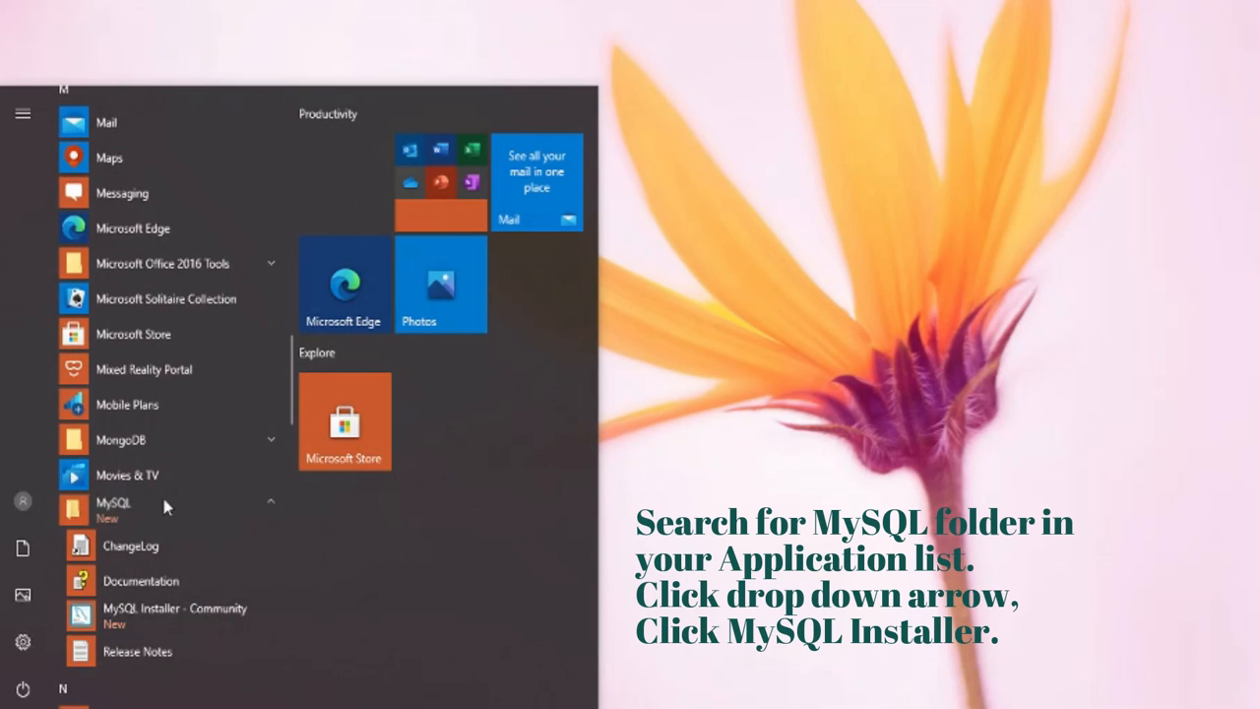
scroll(194, 554, down, 3)
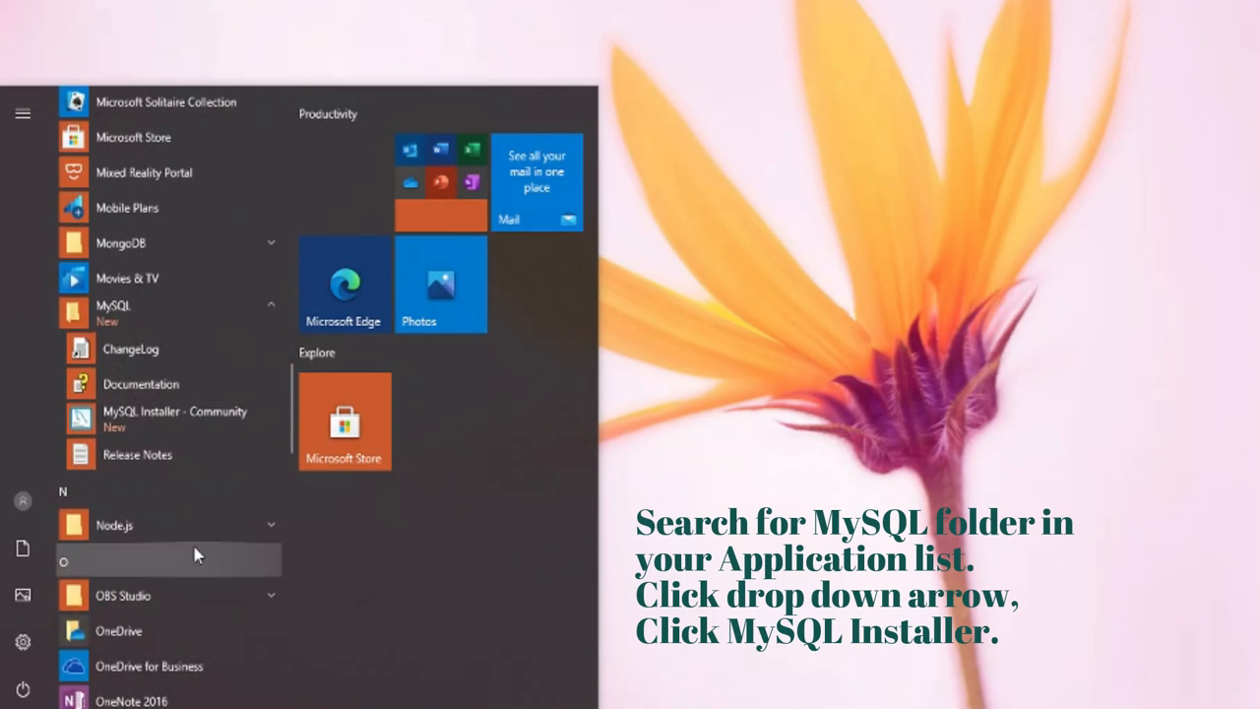
click(207, 421)
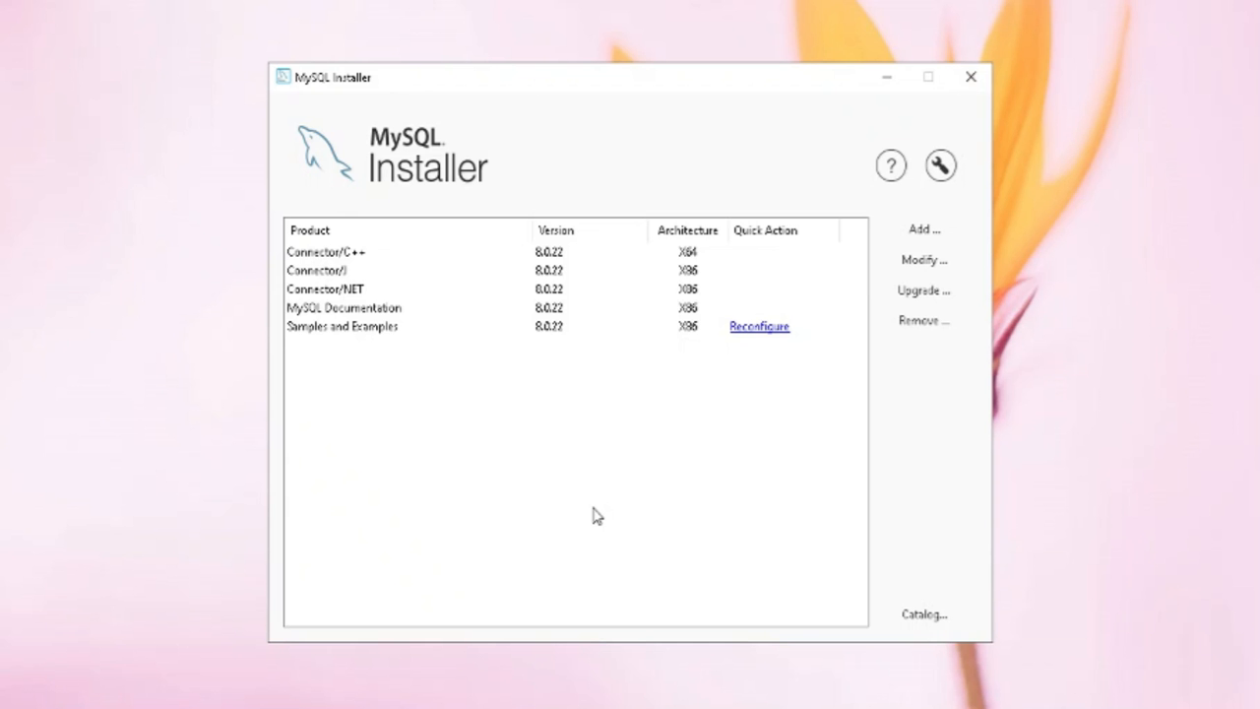
Add MySQL Server 8.0.22 - X64 to the products to install
click(925, 230)
click(574, 286)
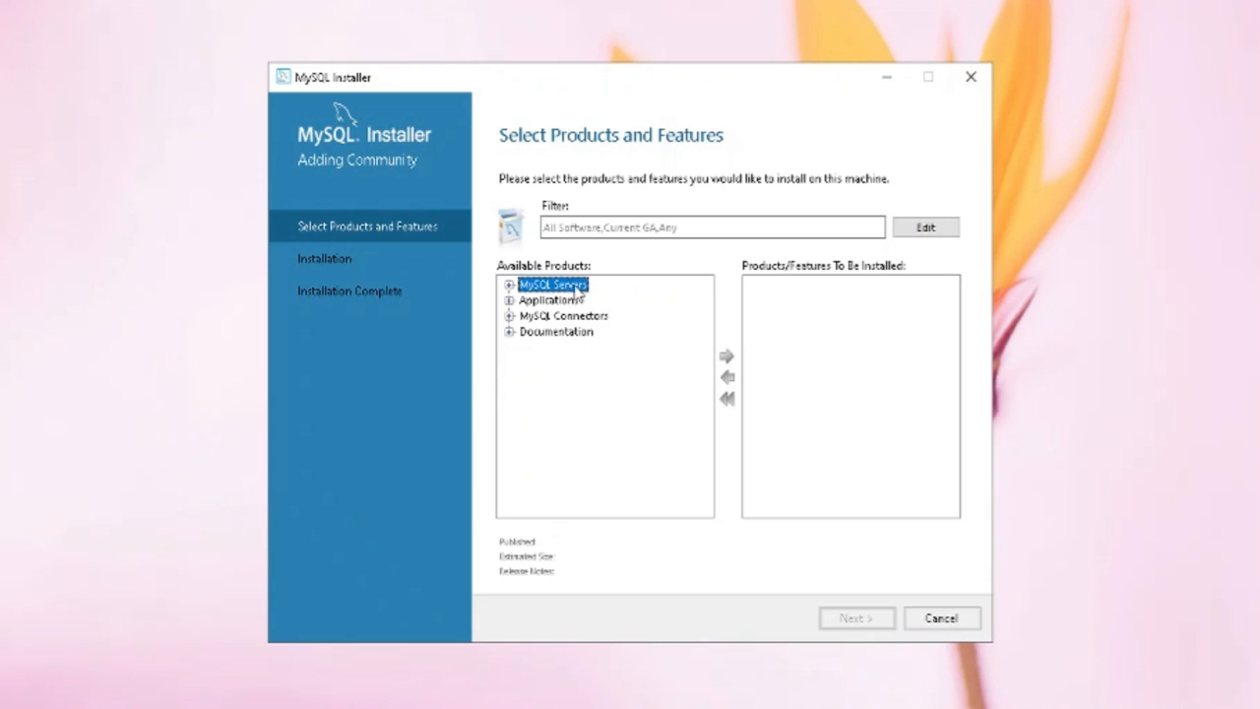
click(509, 284)
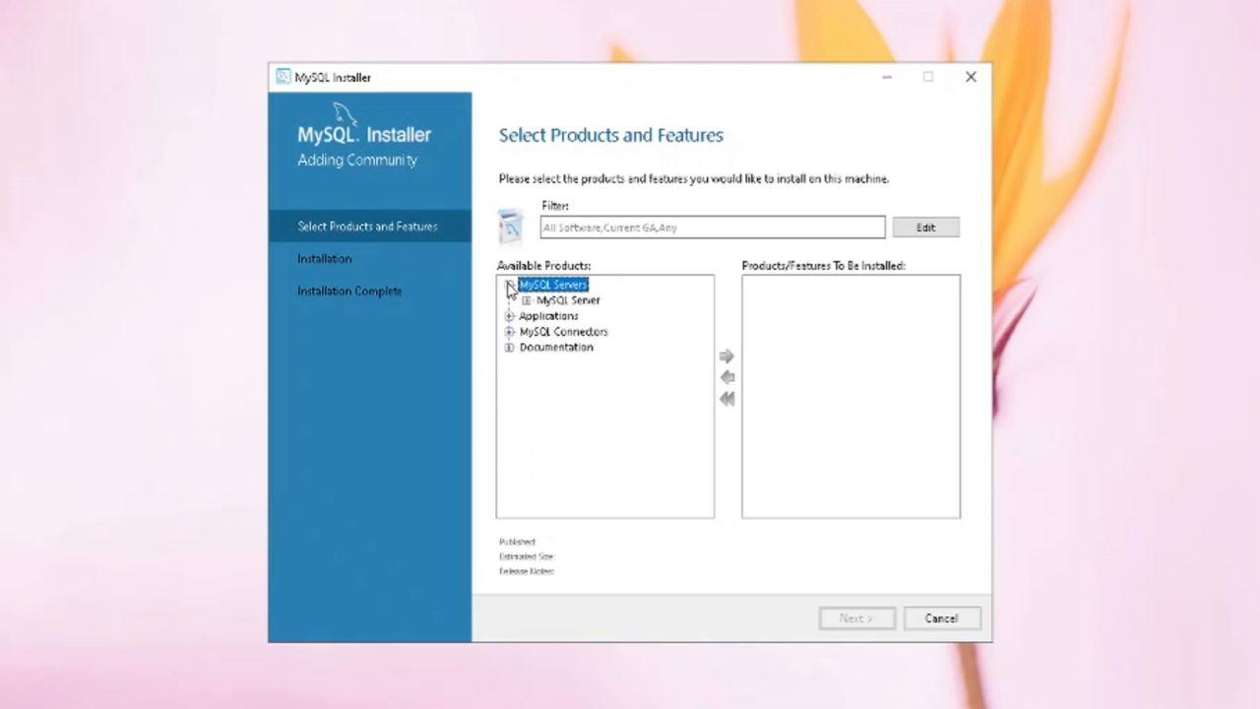
click(558, 300)
click(525, 300)
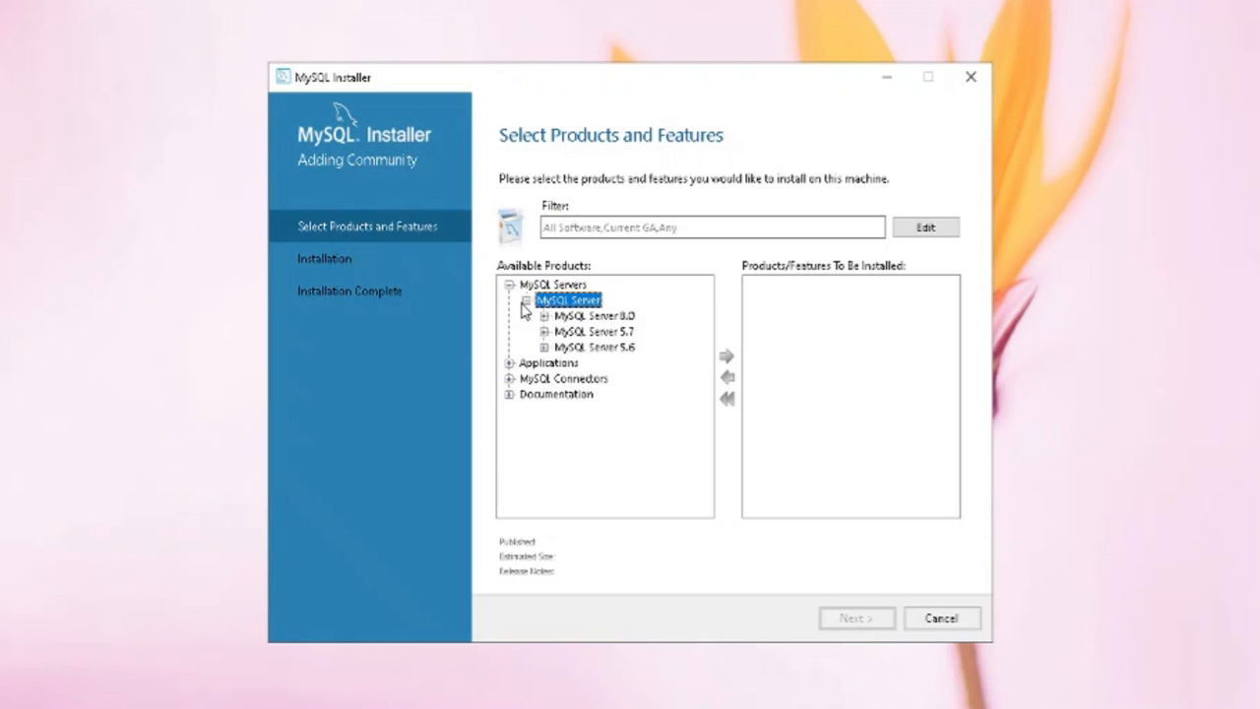
click(595, 316)
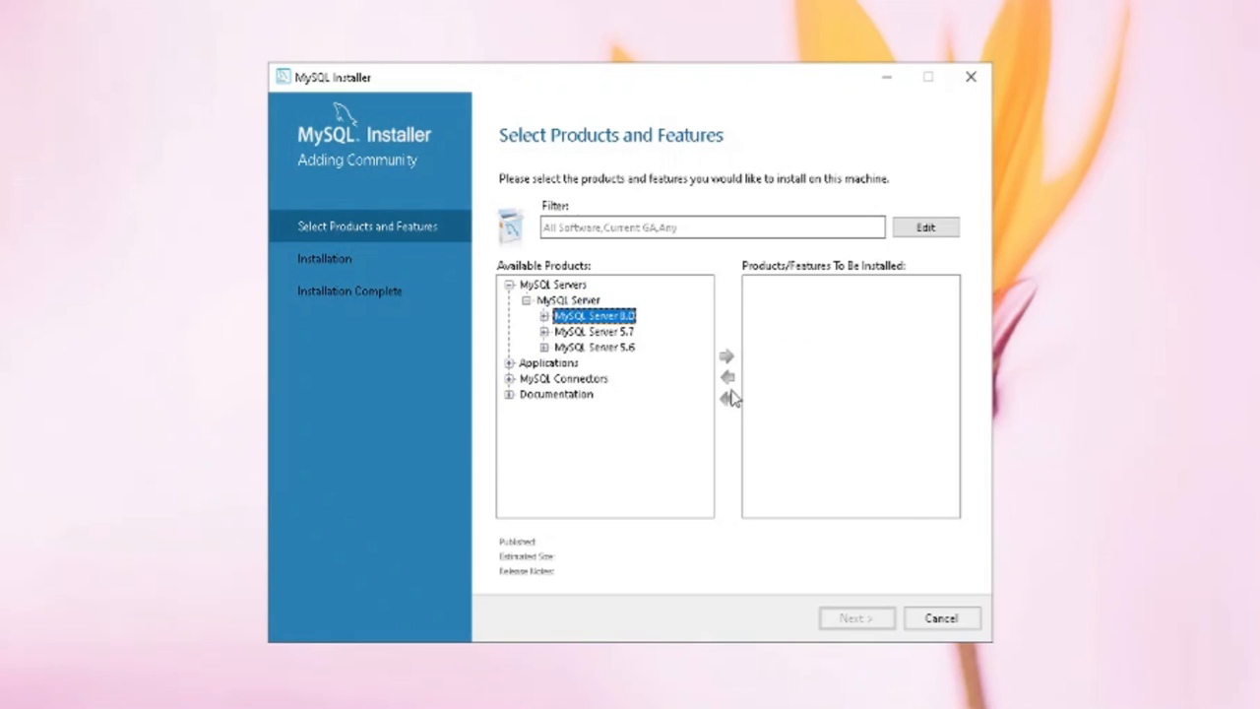
click(544, 316)
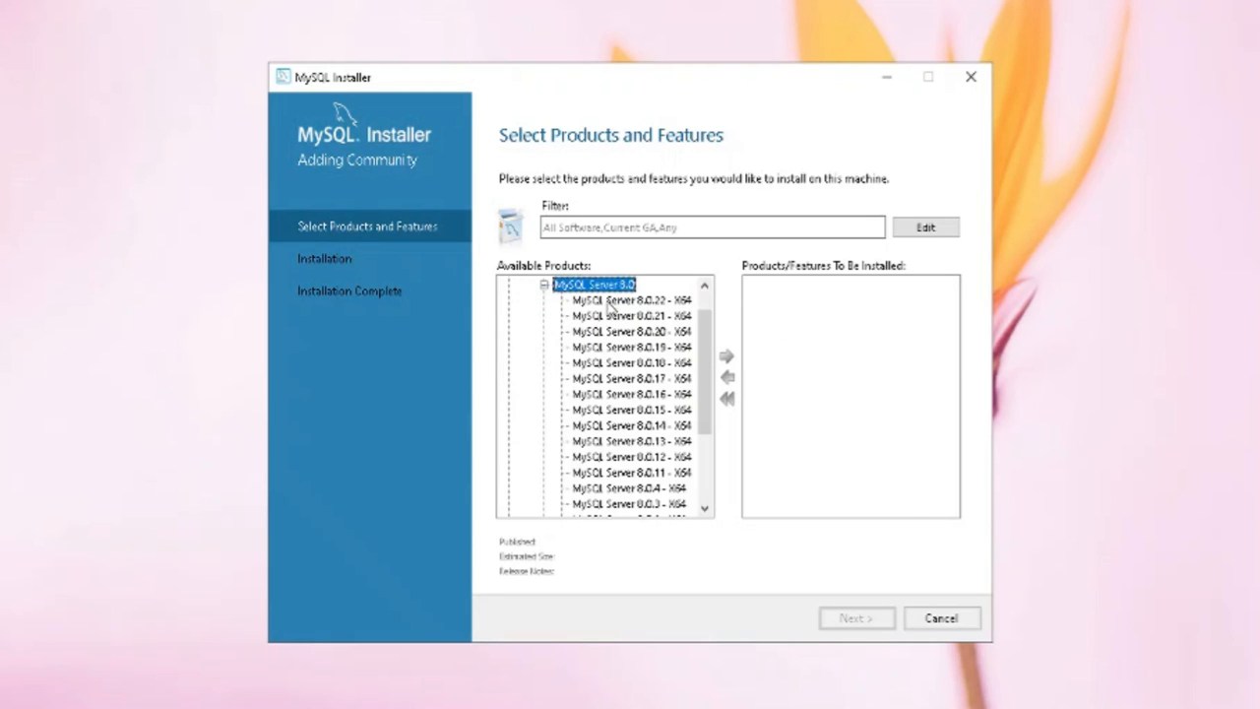
click(608, 301)
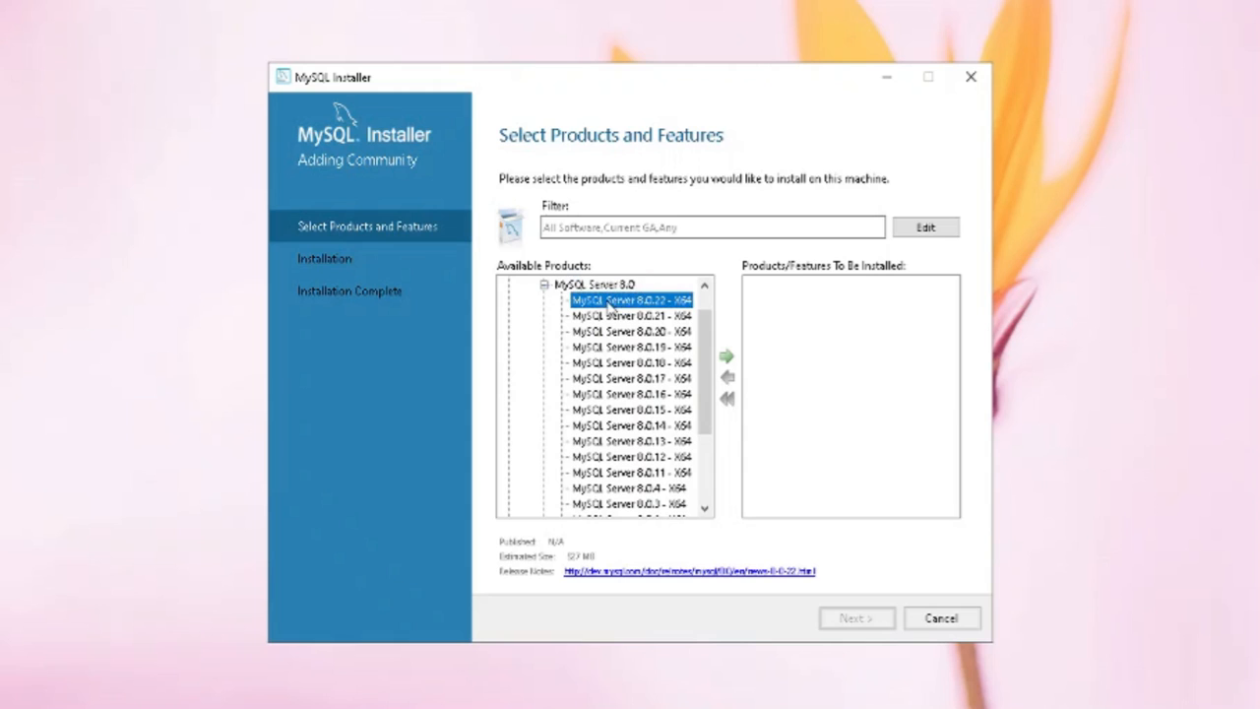
click(726, 357)
Add MySQL Workbench 8.0.22 from Applications to the install list
click(543, 285)
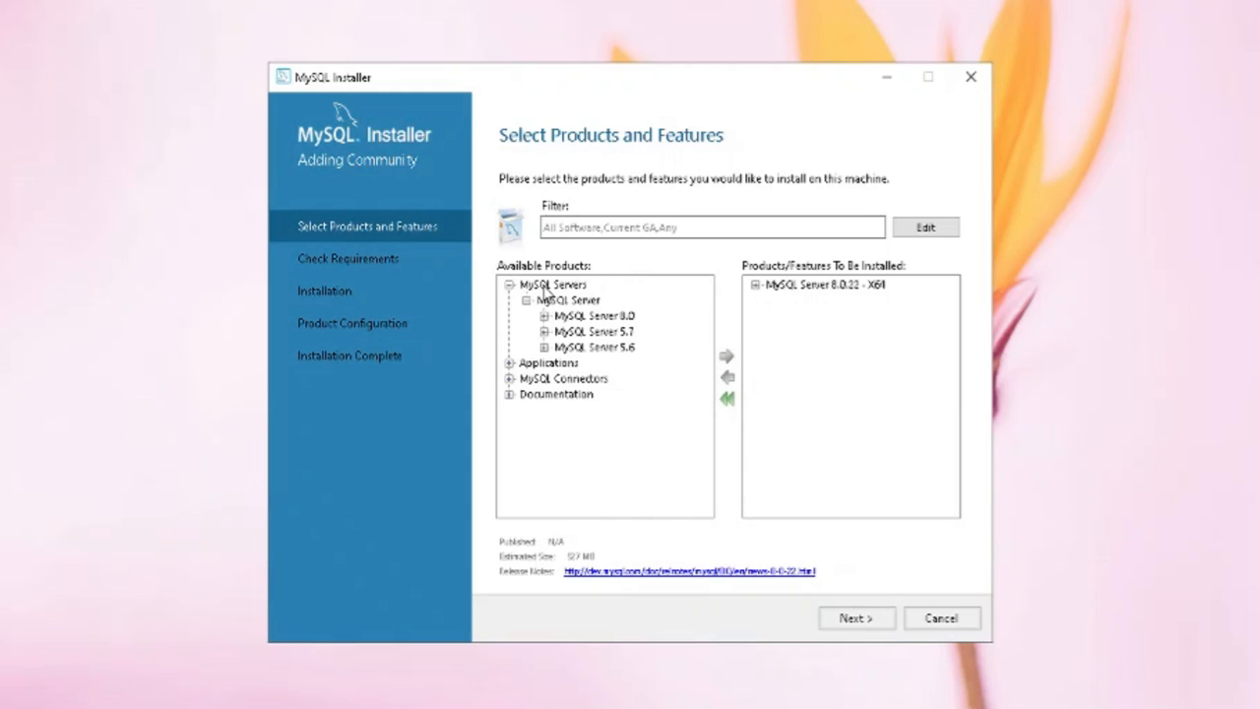
click(526, 300)
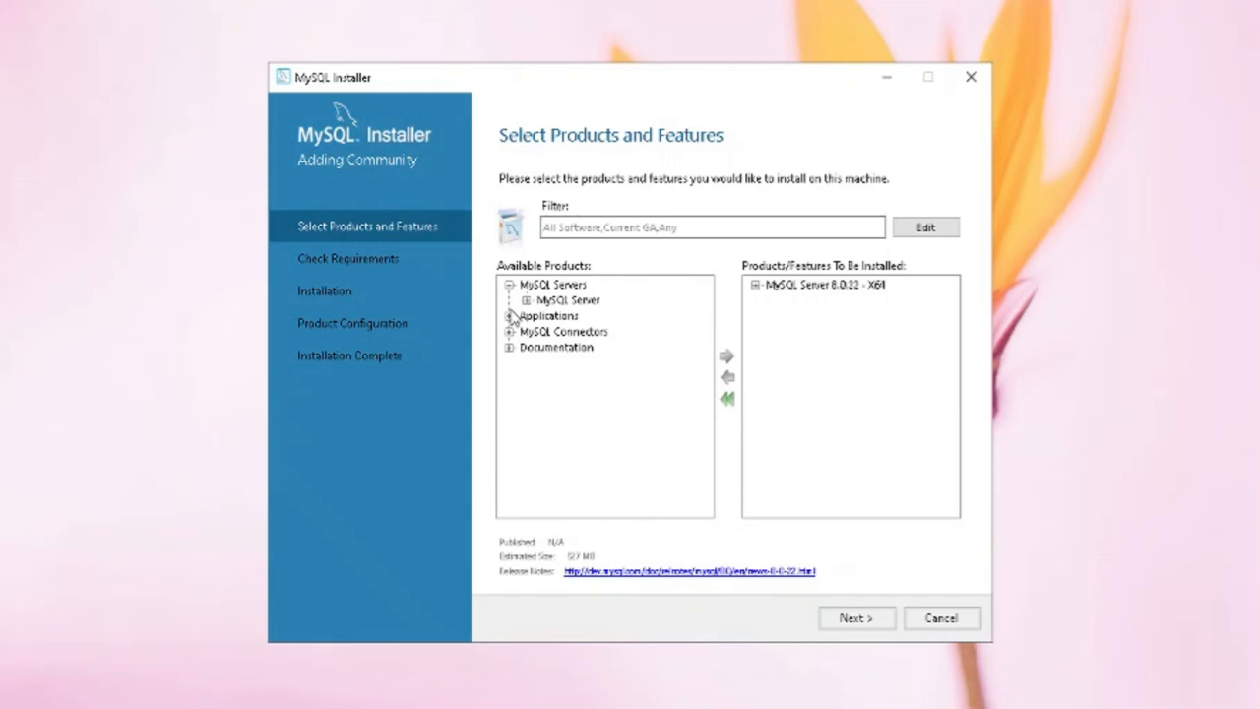
click(510, 315)
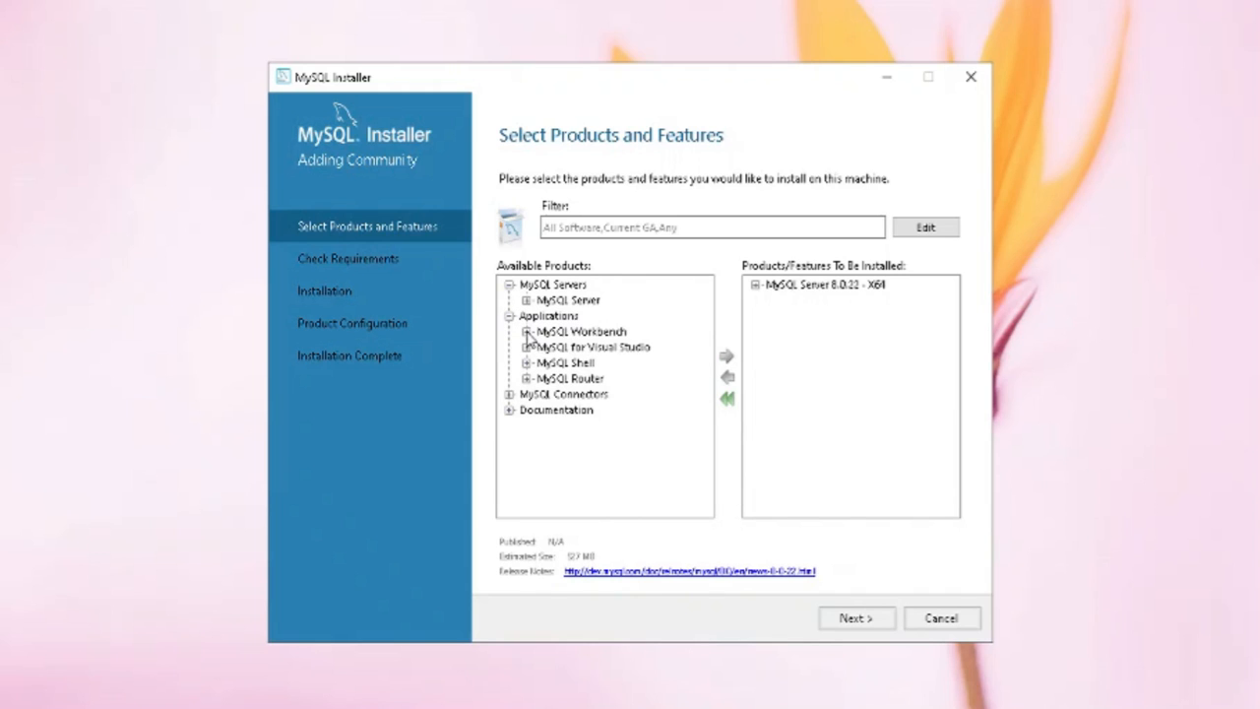
click(527, 332)
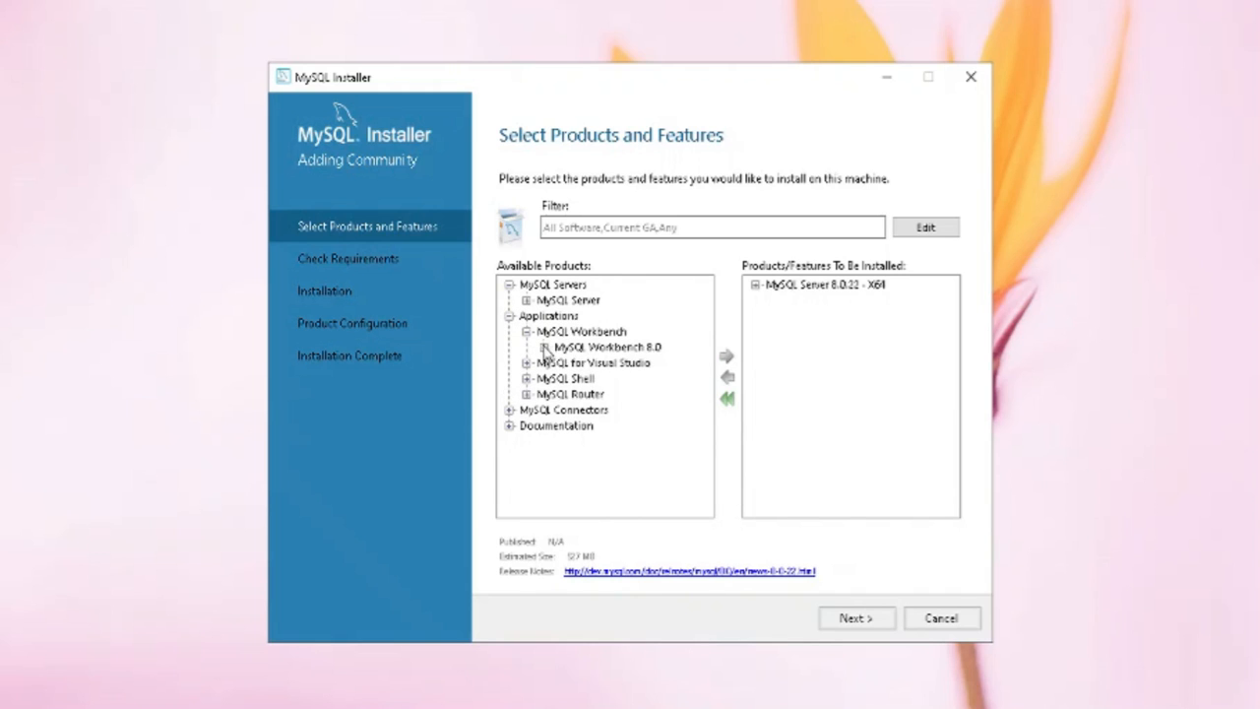
click(545, 349)
click(615, 317)
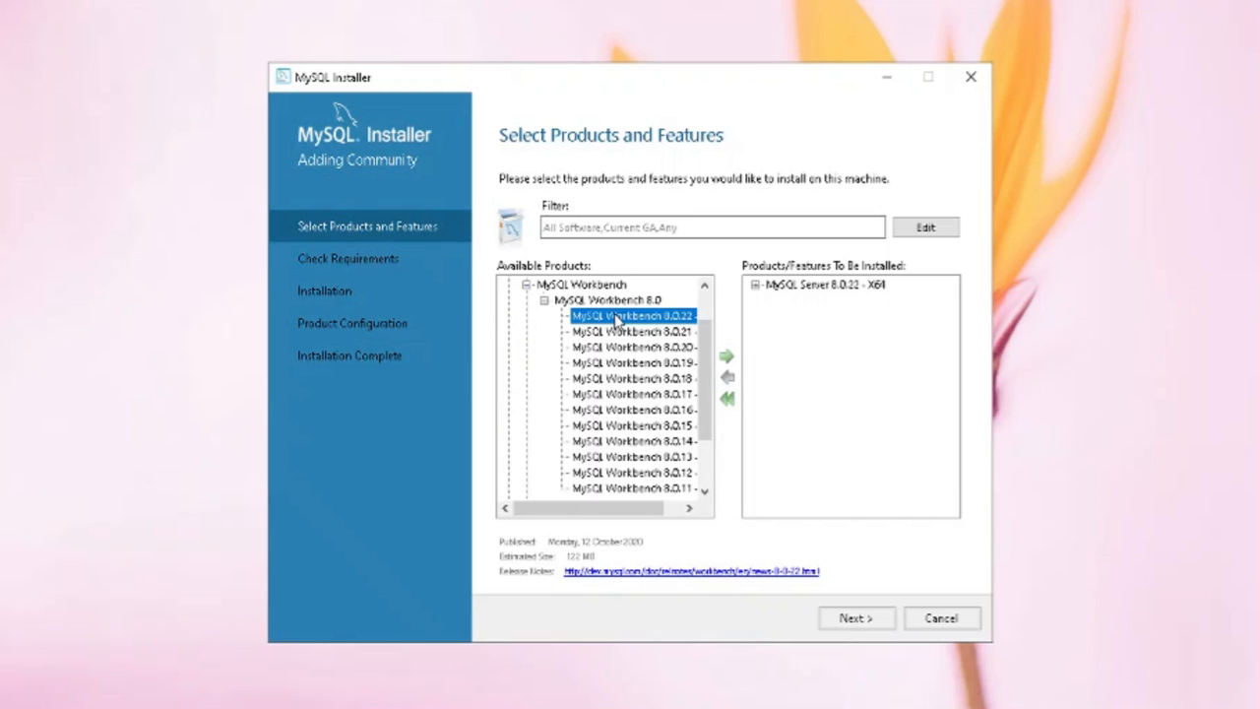
click(728, 357)
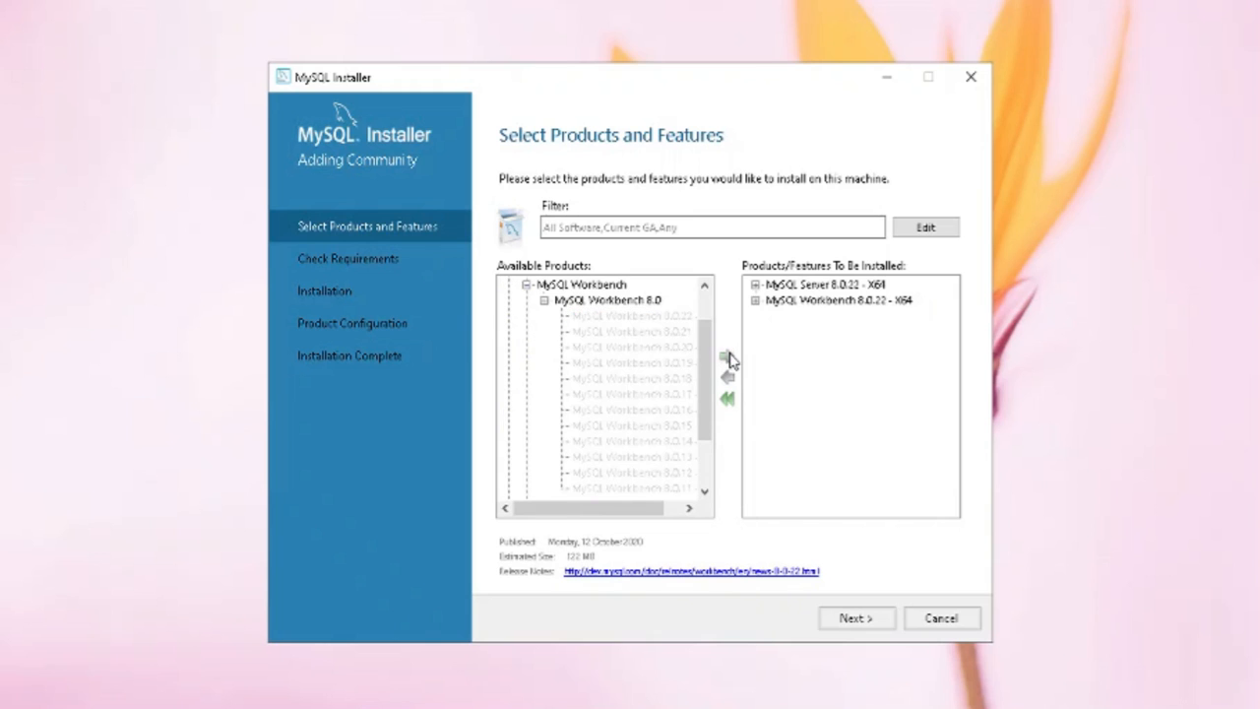
Add MySQL Shell 8.0.22 to the install list and proceed to the requirements check
click(528, 285)
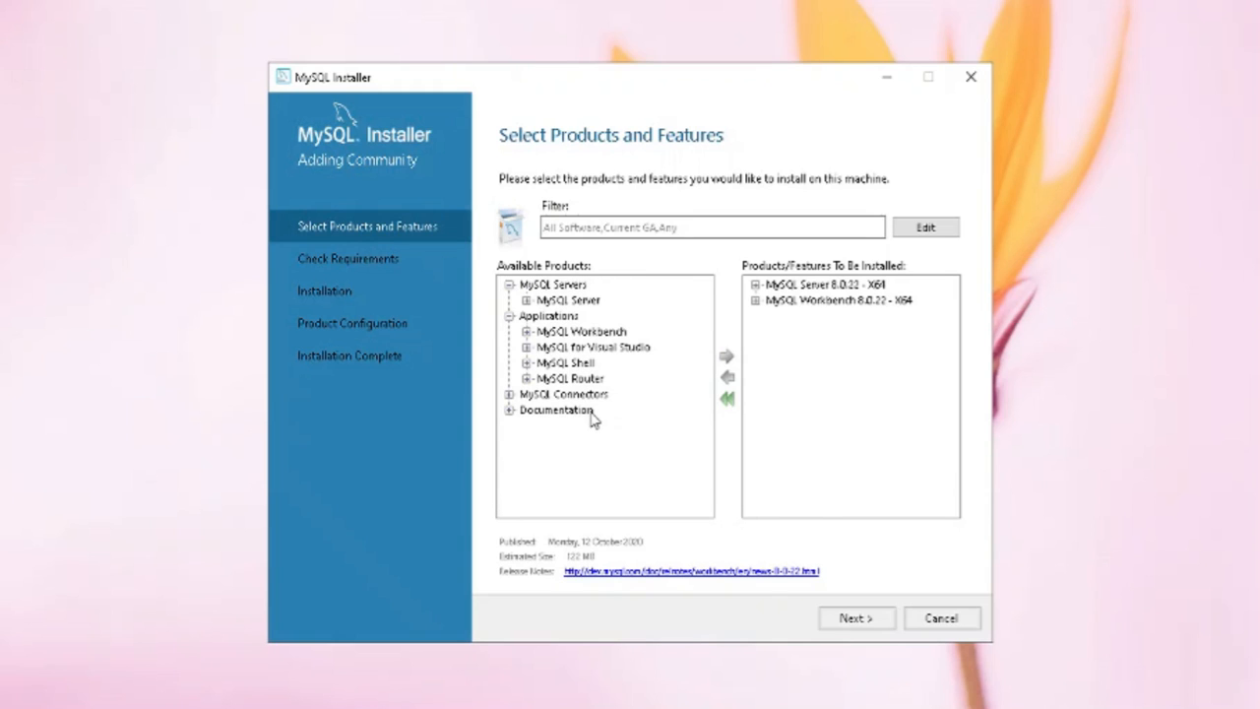
click(527, 362)
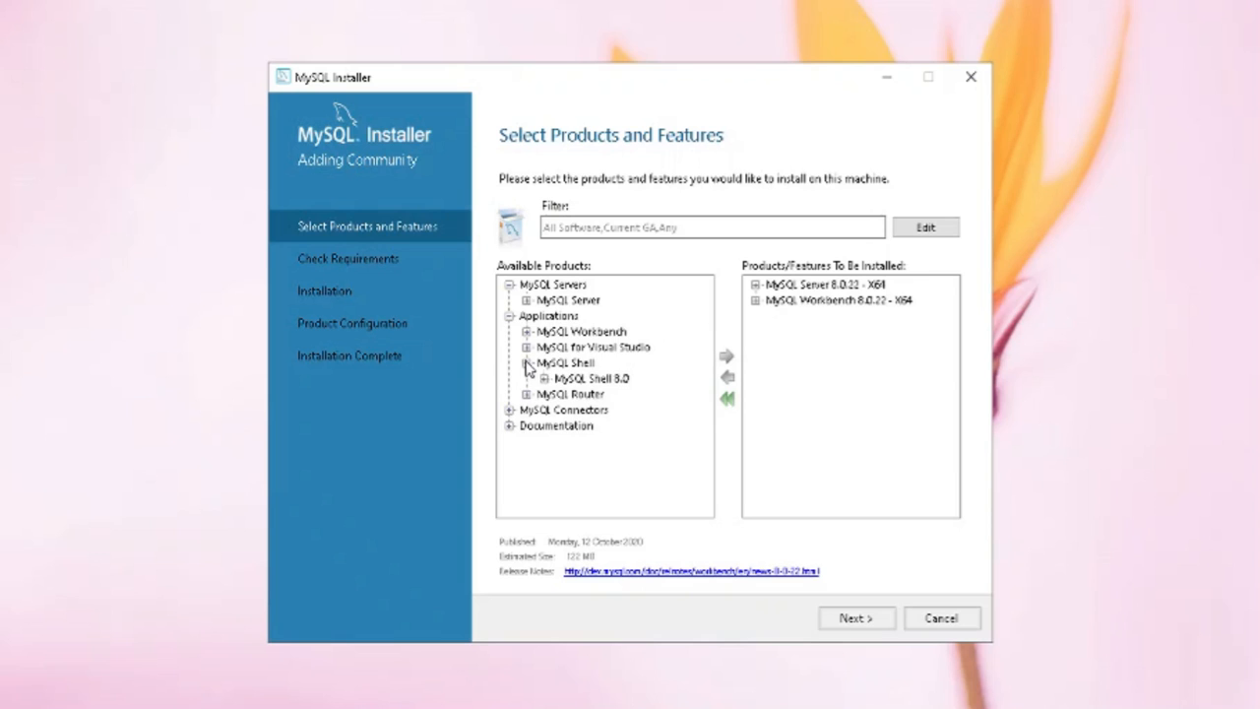
click(544, 380)
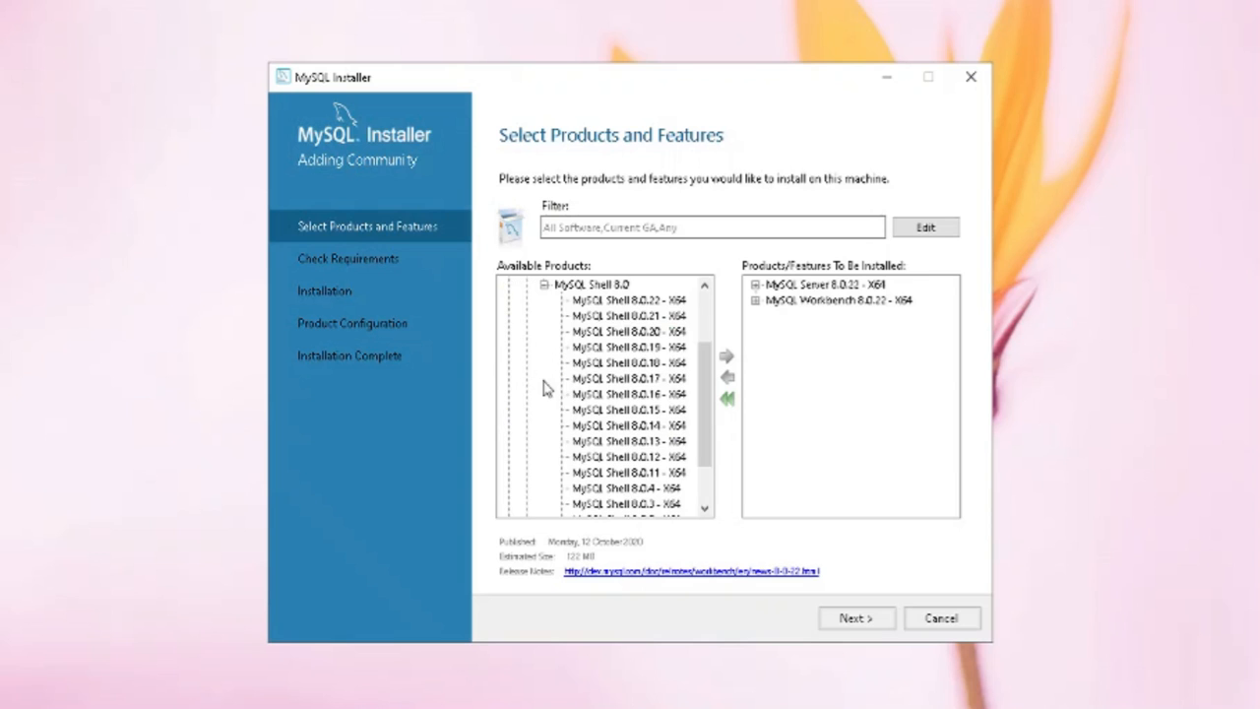
click(630, 304)
click(726, 358)
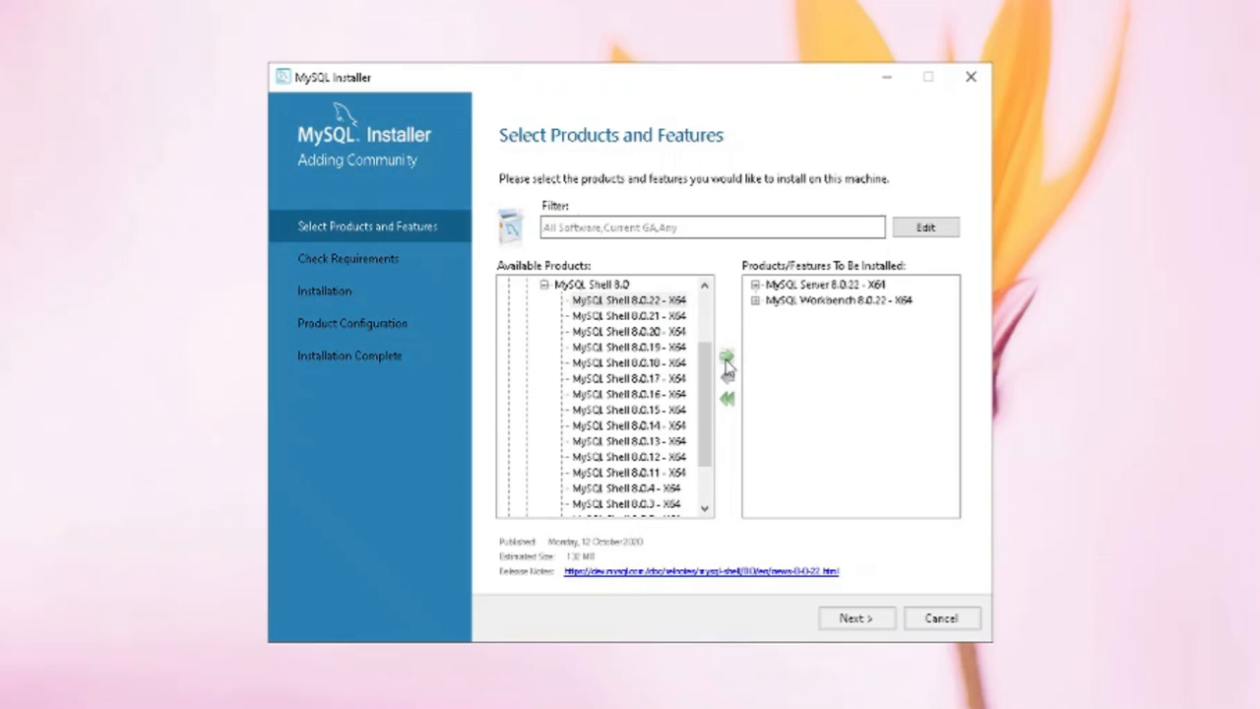
click(856, 617)
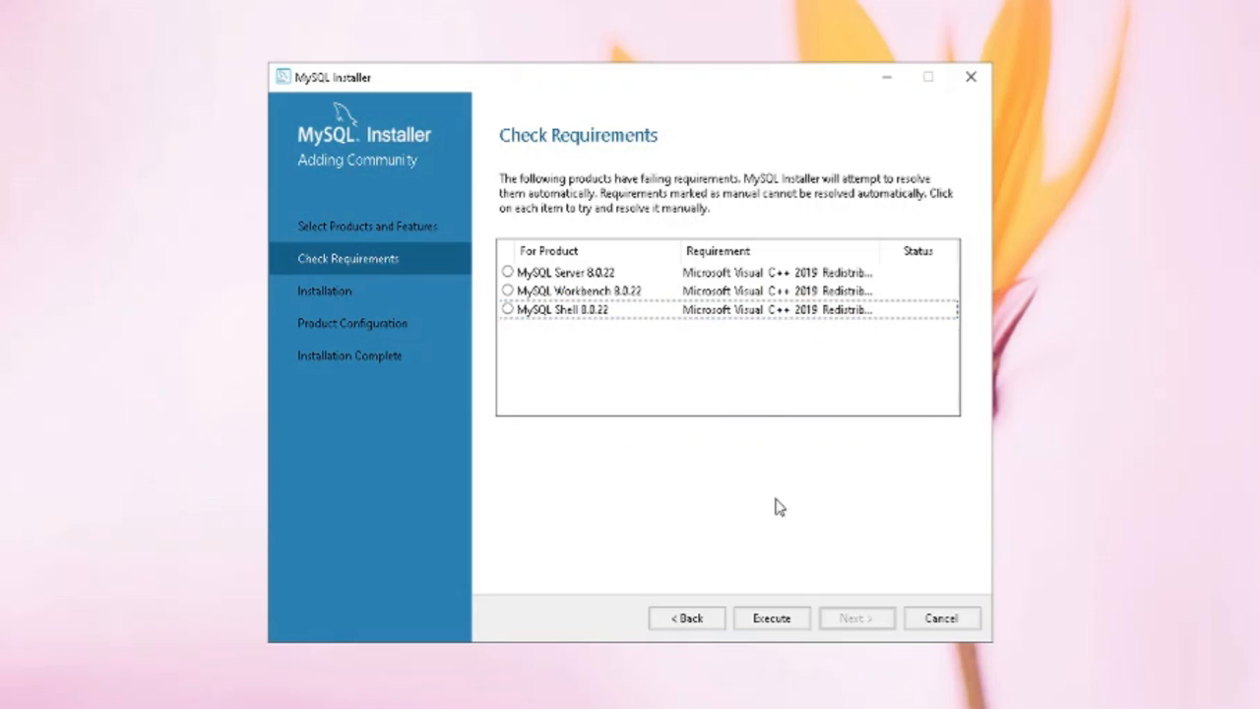
Review the Visual C++ 2019 requirement details for Shell, Workbench and Server
click(507, 310)
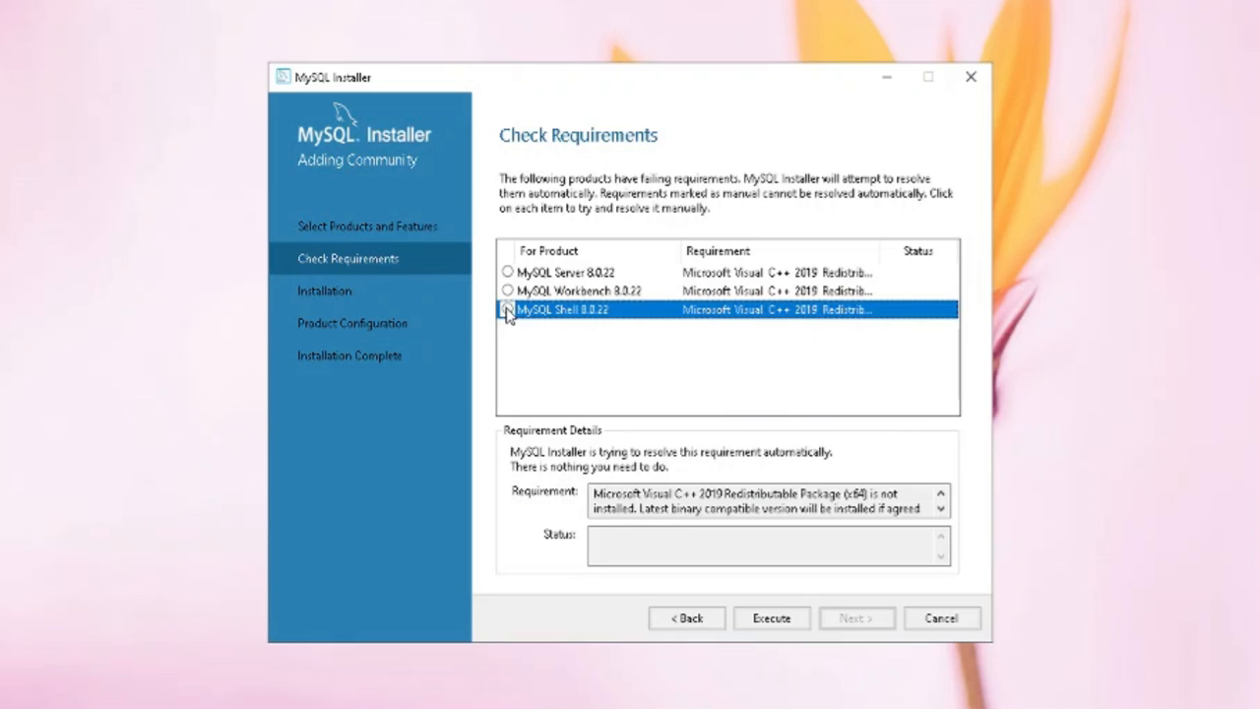
click(508, 292)
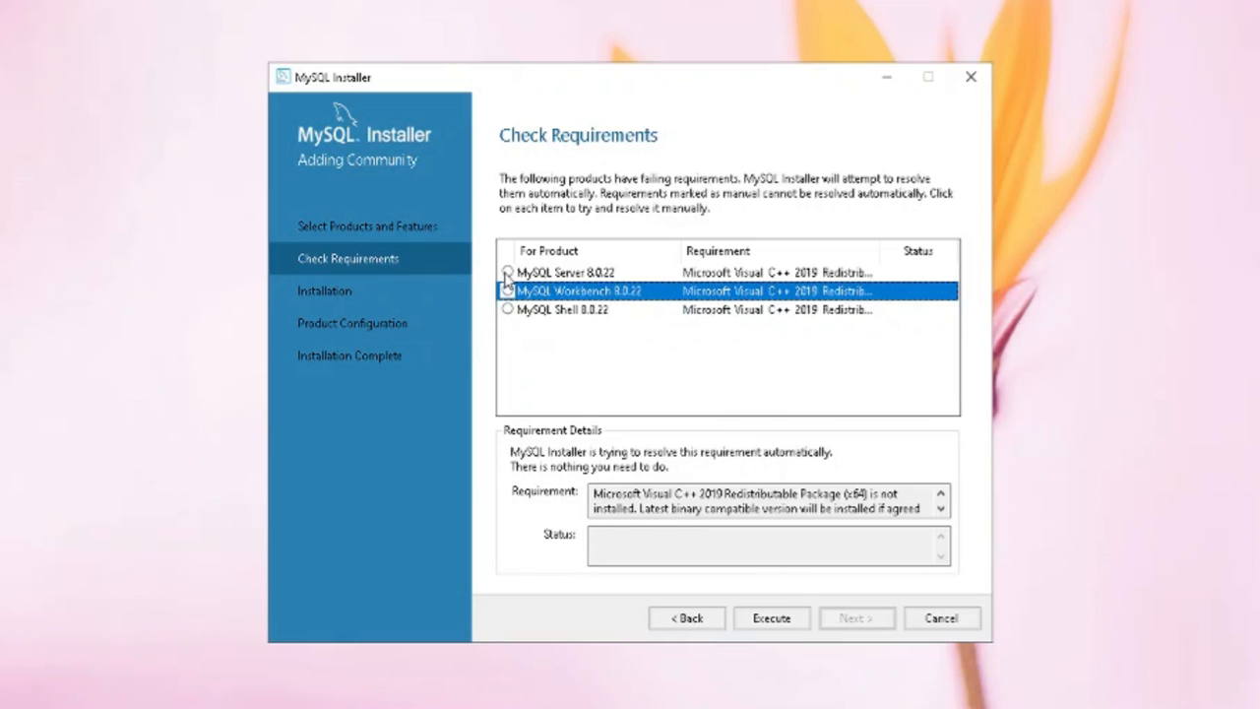
click(508, 272)
click(820, 412)
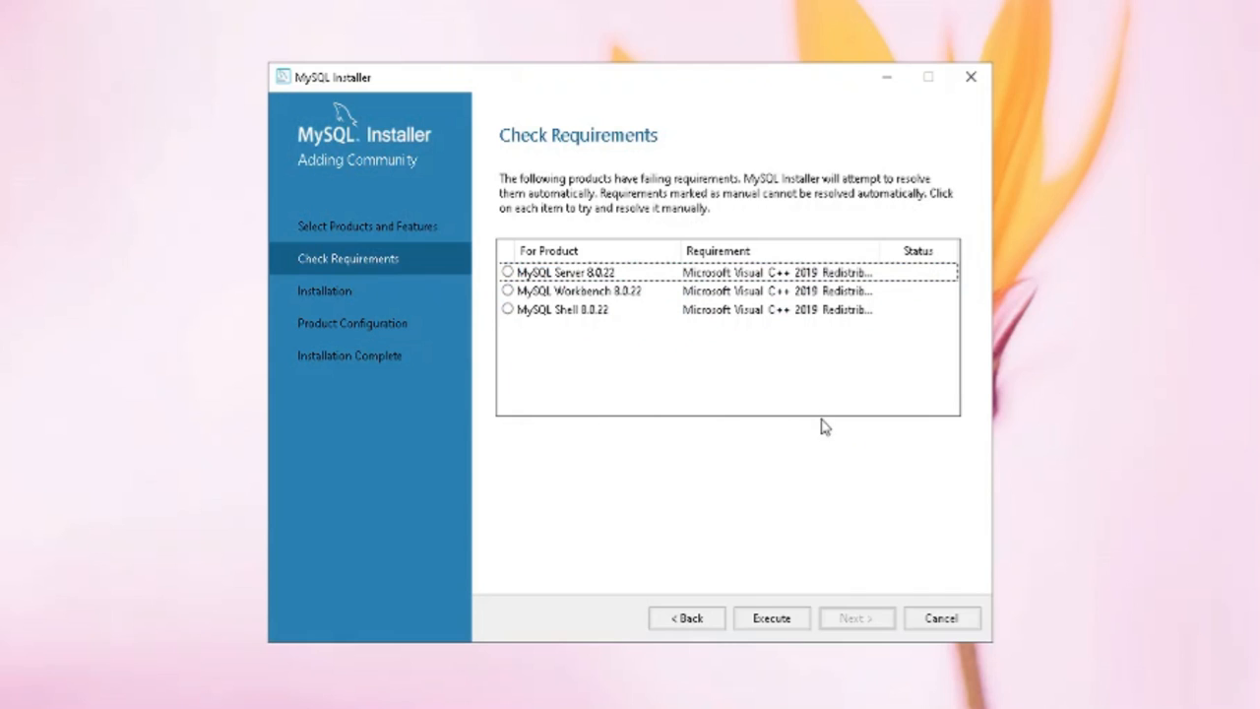
Install the Visual C++ 2015-2019 Redistributable, accepting its license, and continue to installation
click(777, 621)
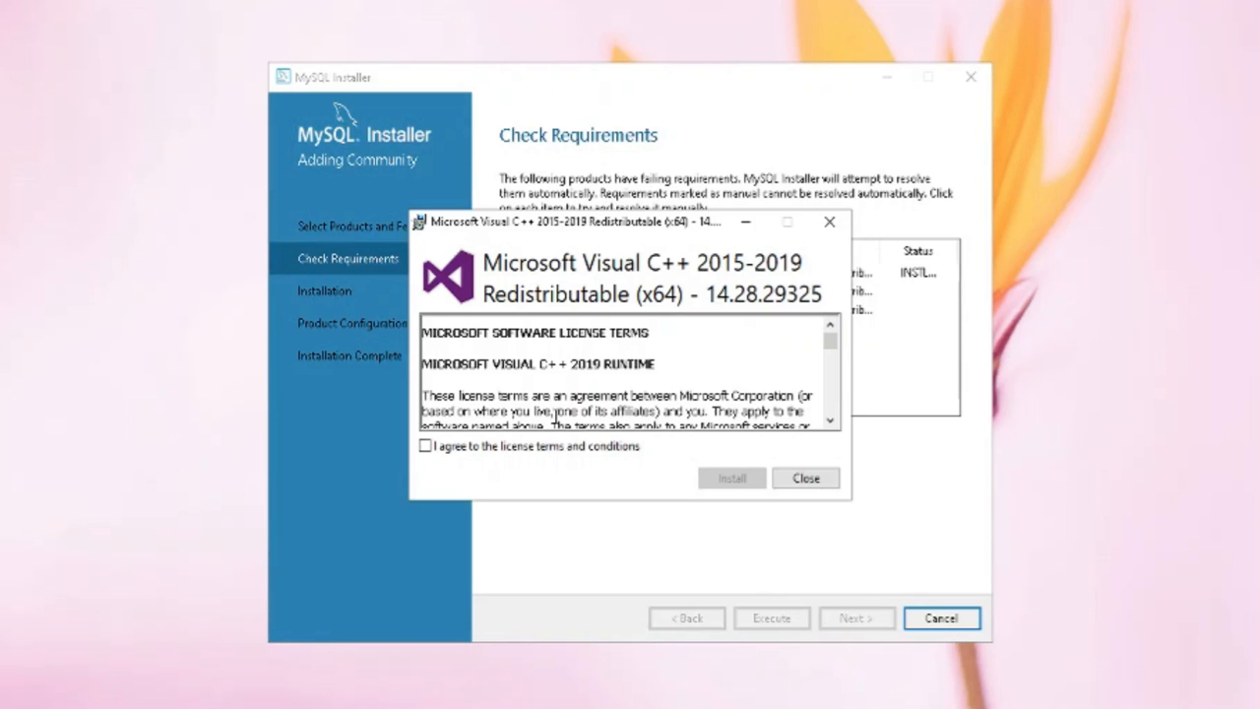
click(571, 448)
click(726, 477)
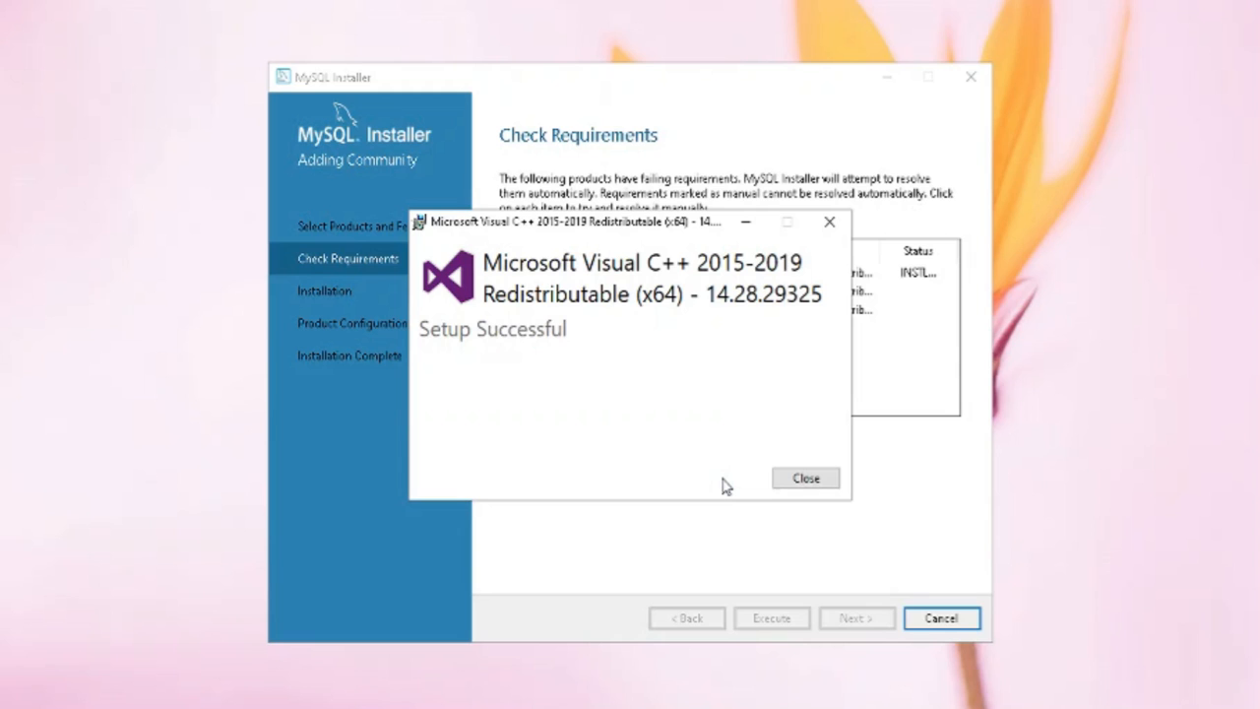
click(805, 480)
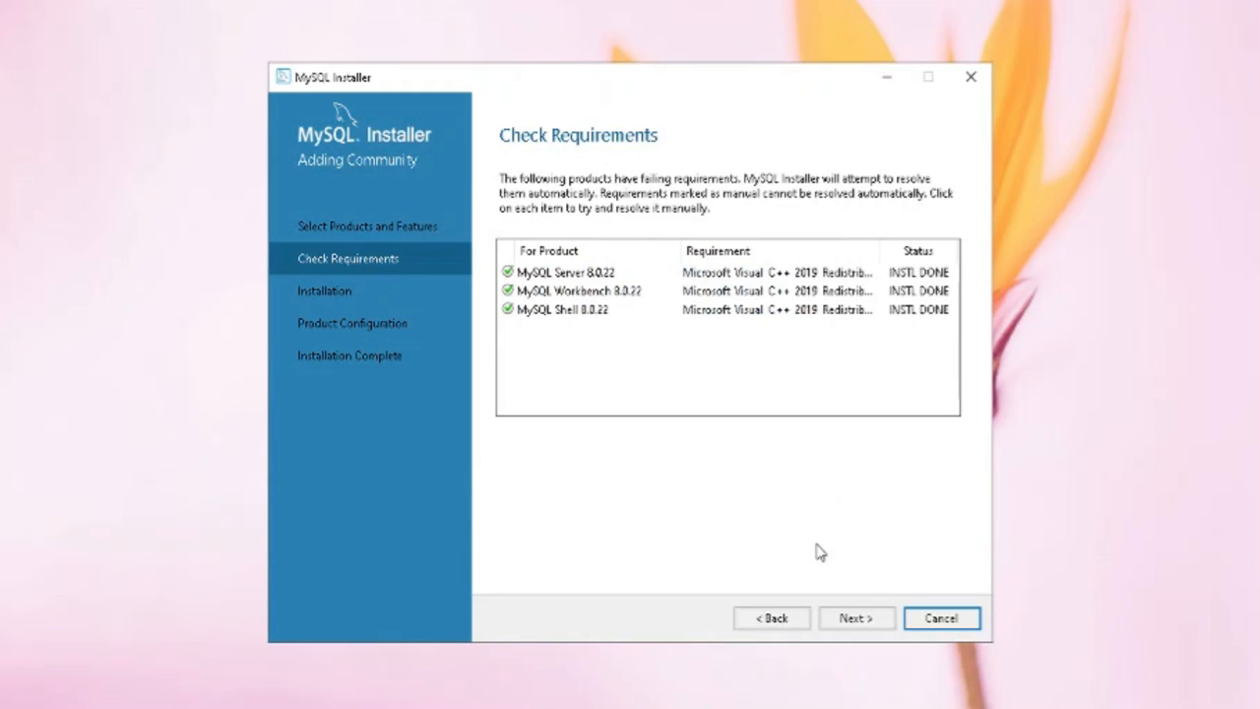
click(863, 622)
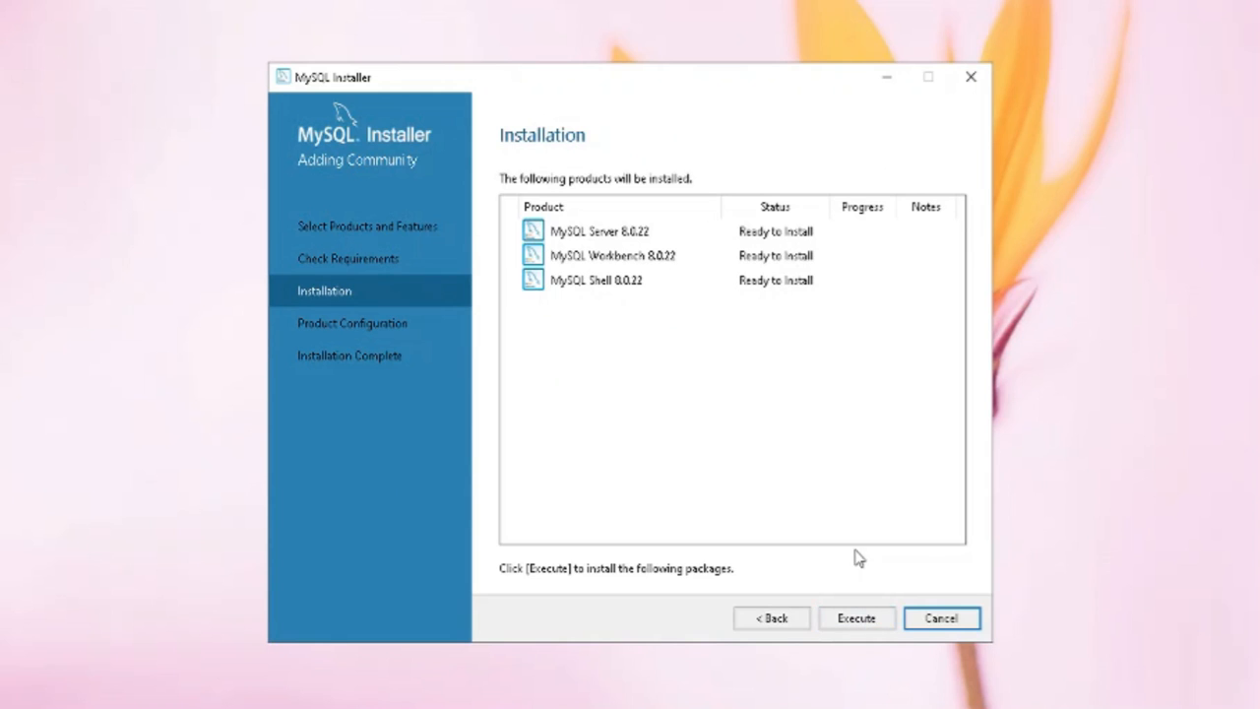
Install Server, Workbench and Shell 8.0.22, then proceed to Product Configuration
click(865, 628)
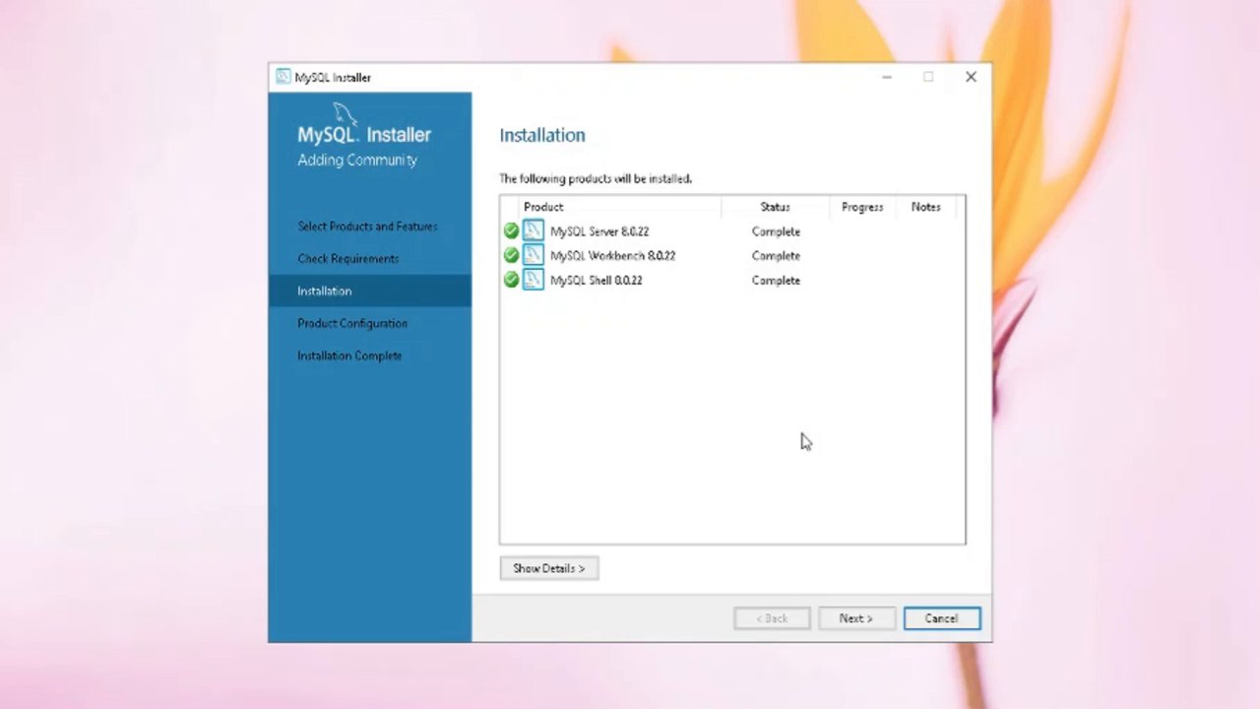
click(858, 621)
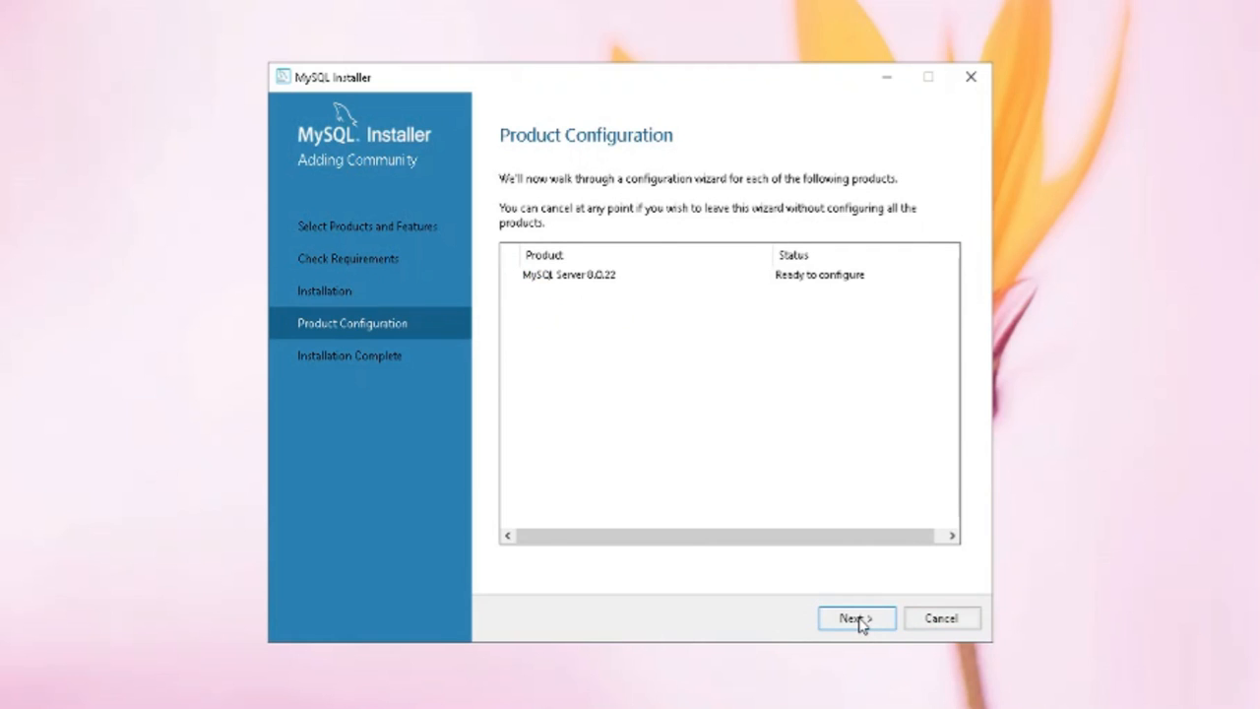
Keep the Development Computer config type and strong password encryption for authentication
click(859, 619)
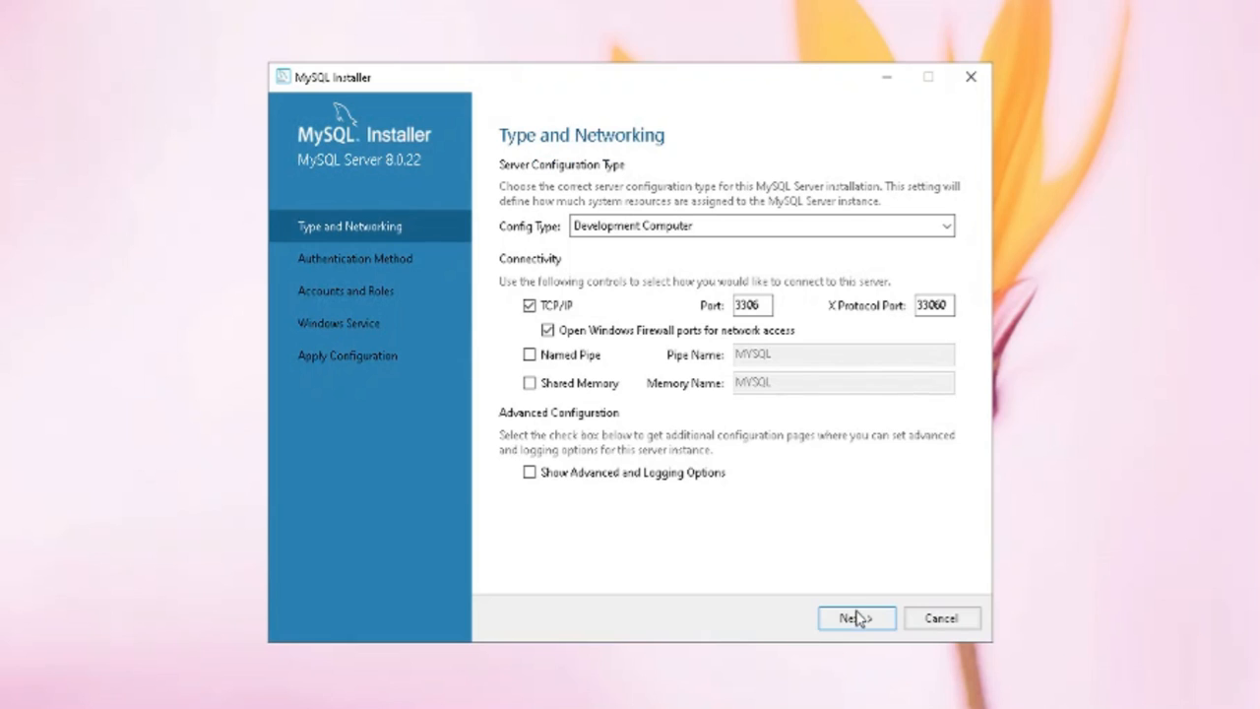
click(810, 230)
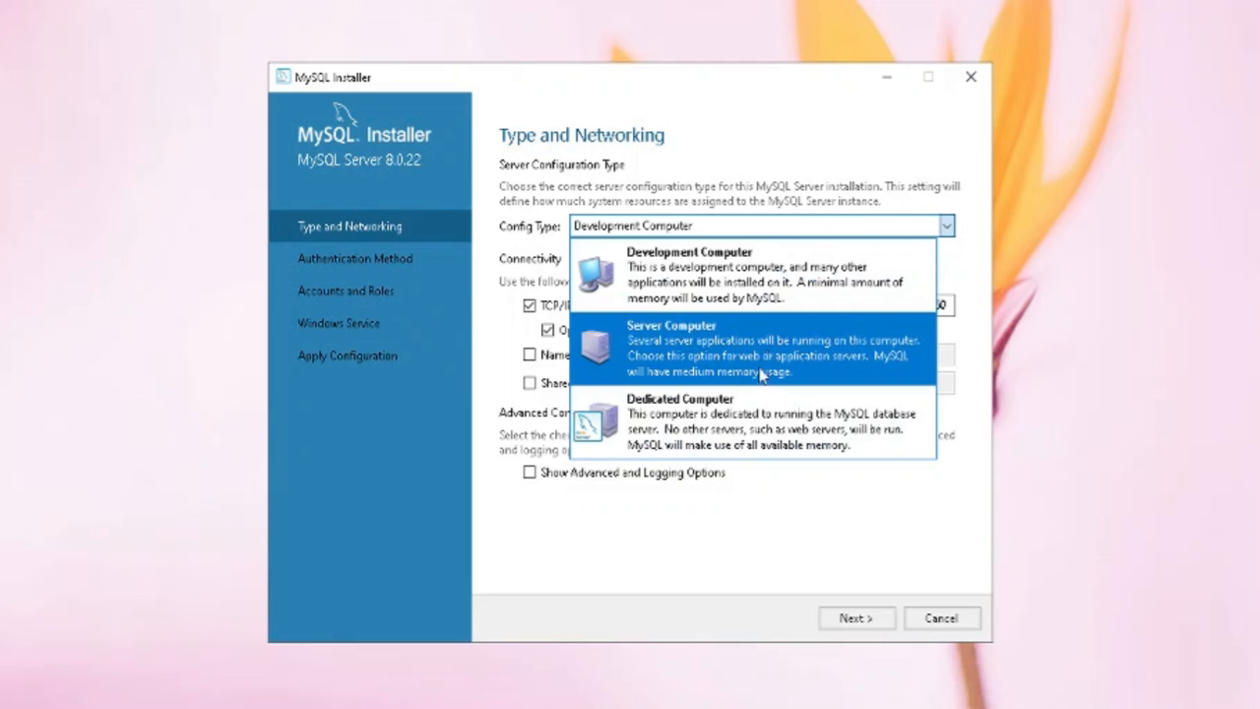
click(810, 279)
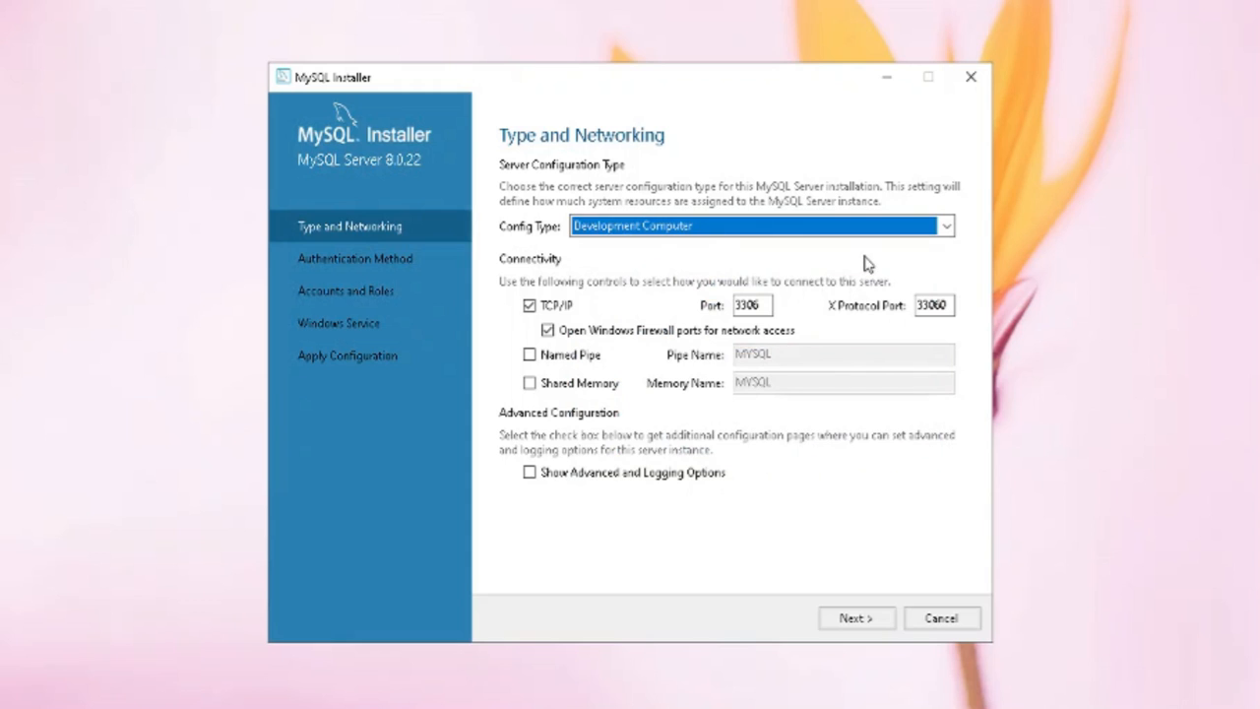
click(860, 618)
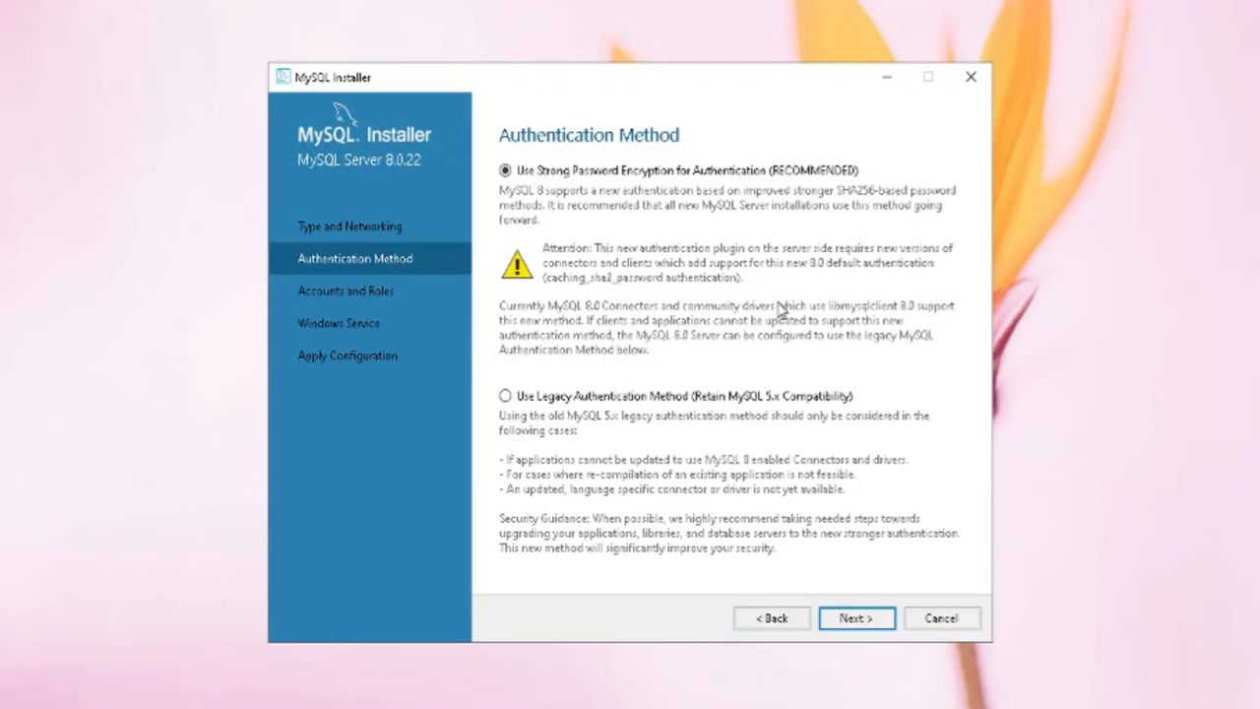
click(855, 622)
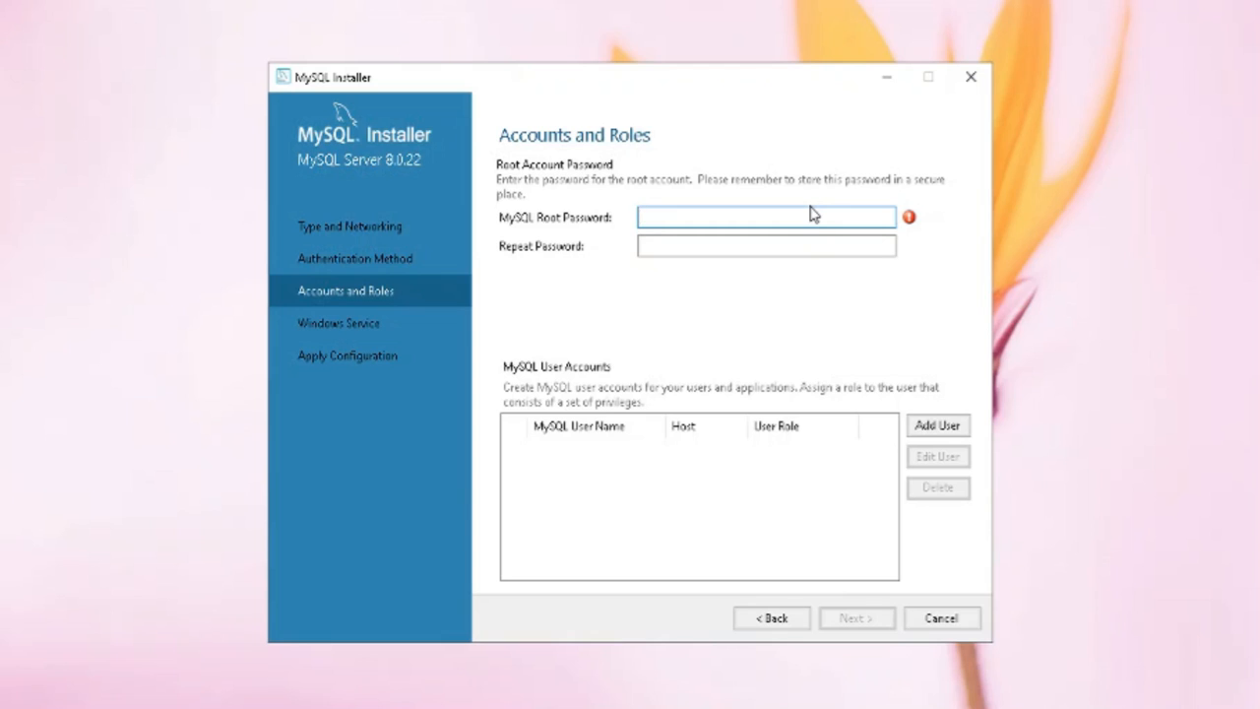
Enter and confirm a strong MySQL root password, then start adding a new user
text(123)
key(BackSpace)
key(BackSpace)
key(BackSpace)
text(1234567890123456)
key(Tab)
text(123)
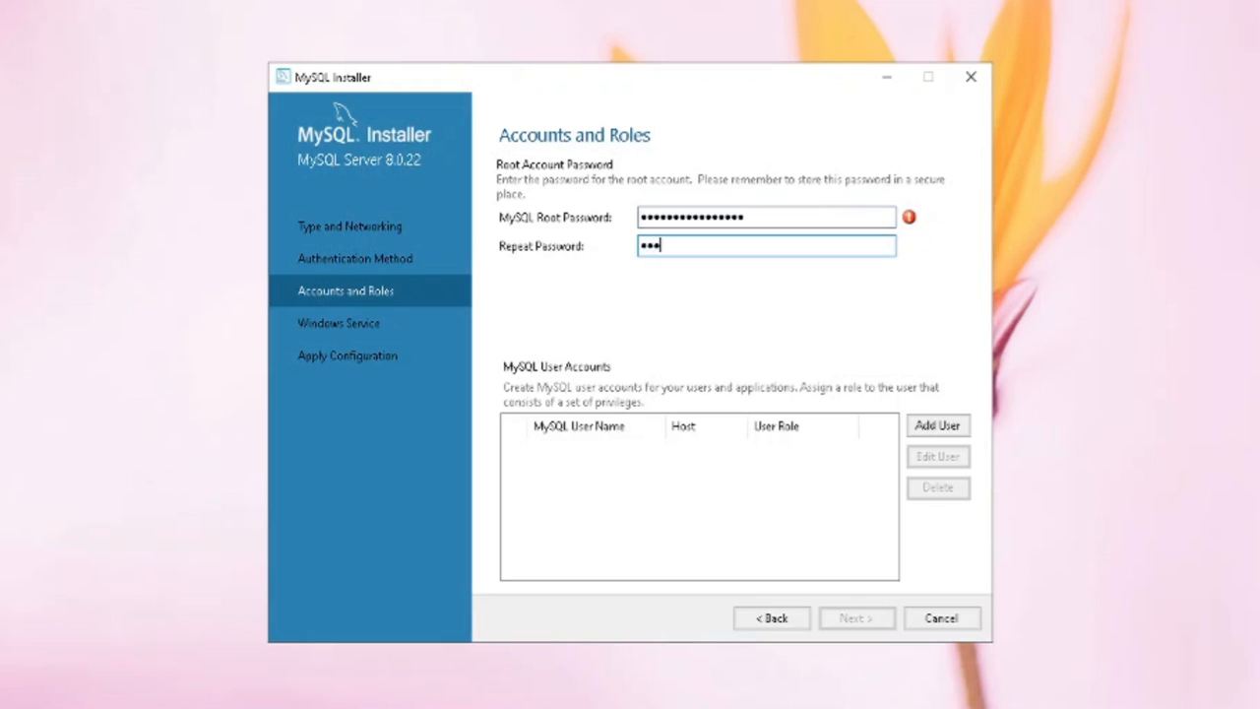
text(4567890123456)
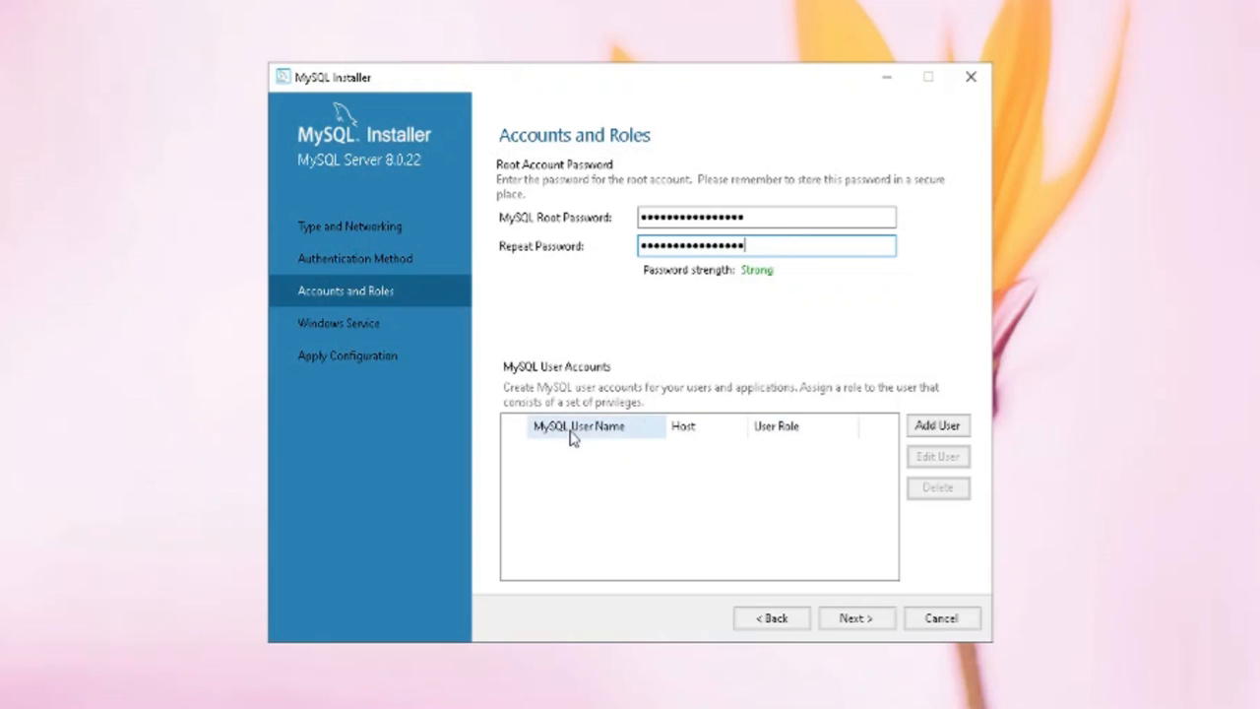
click(944, 433)
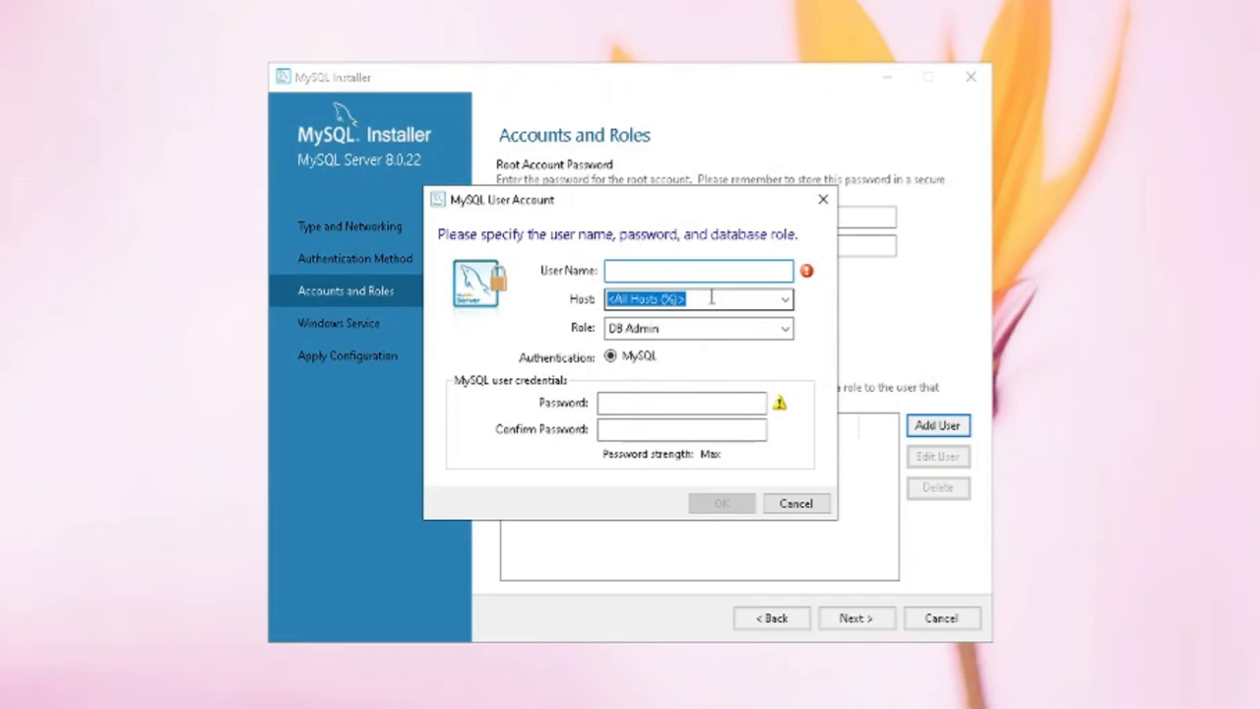
Create user ec on localhost with the DB Admin role and a confirmed password
click(785, 301)
click(785, 304)
click(785, 301)
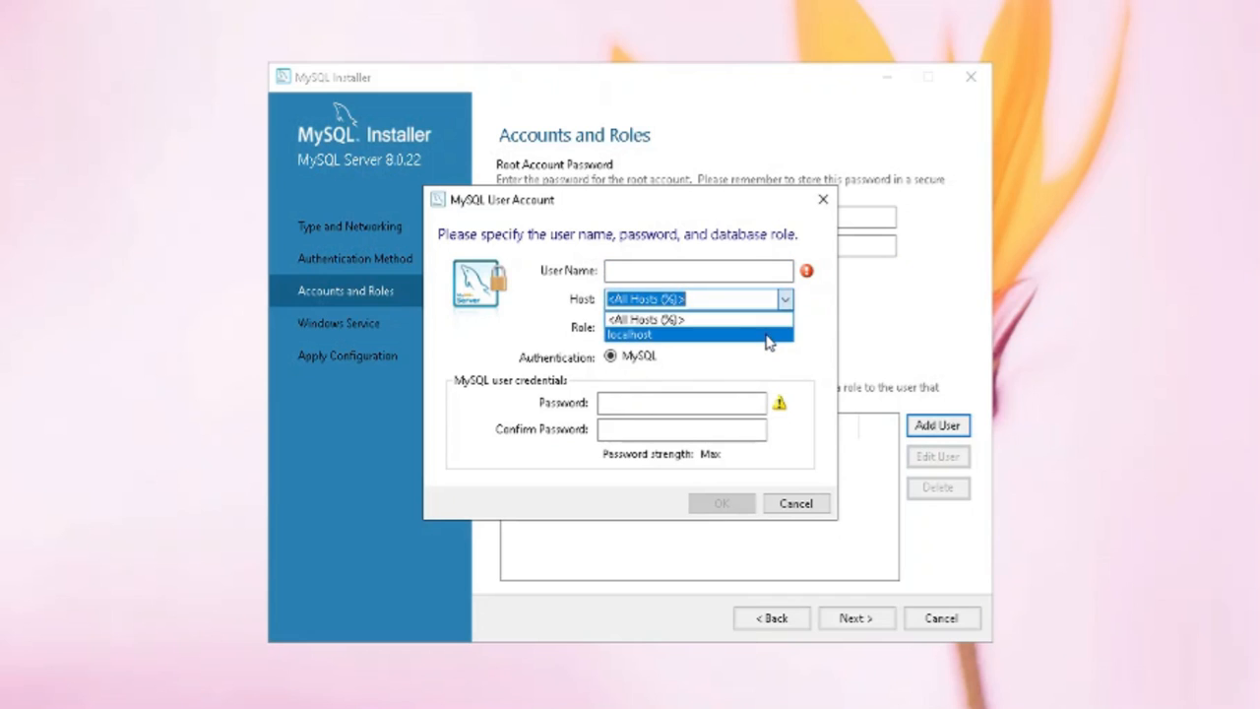
click(769, 334)
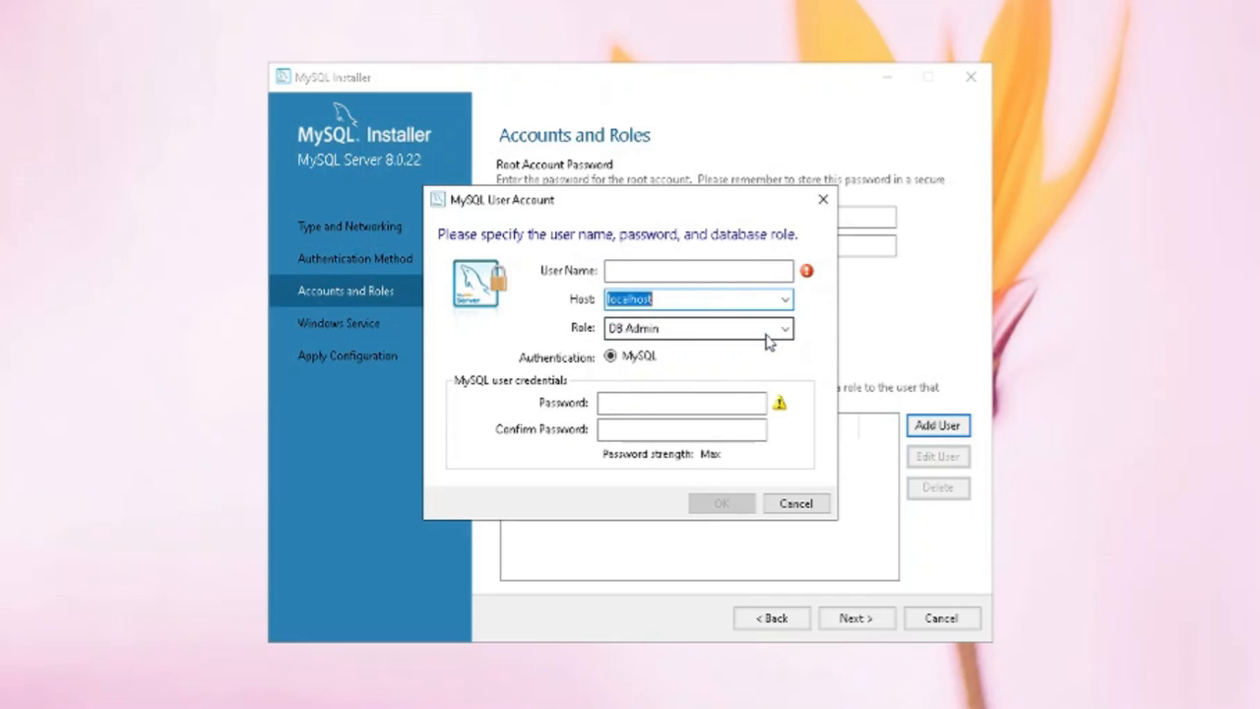
click(755, 264)
text(ec)
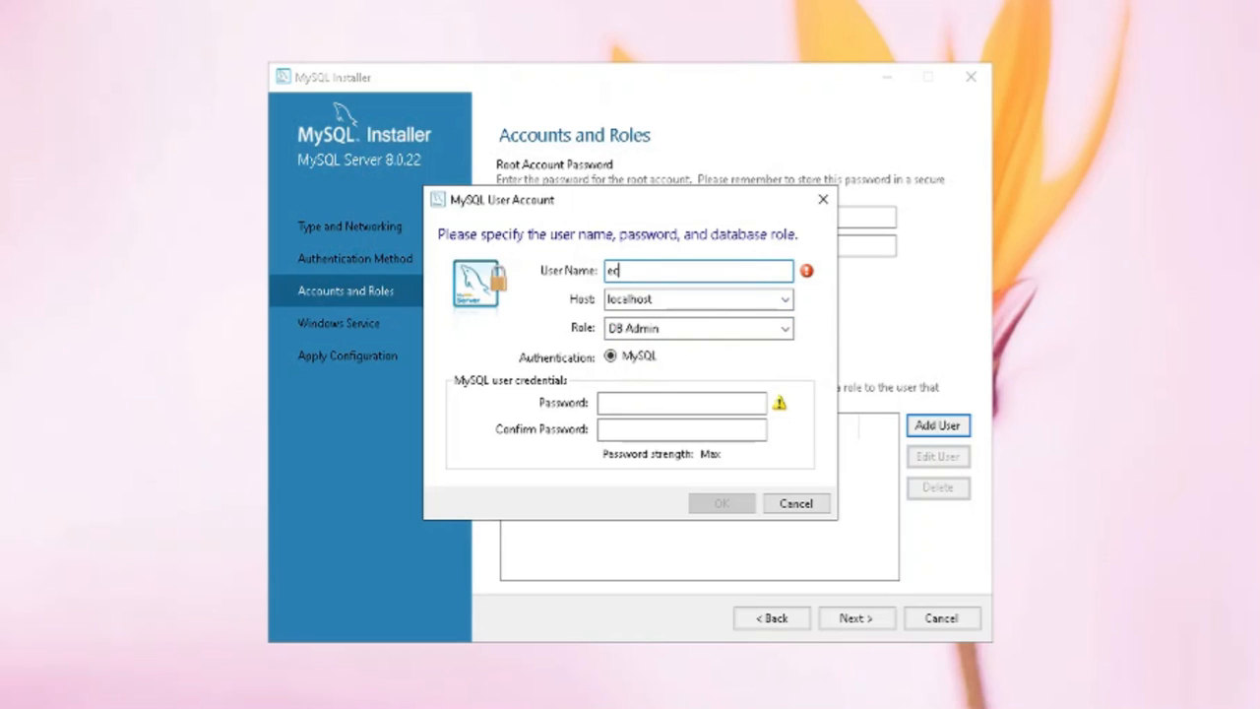
click(752, 403)
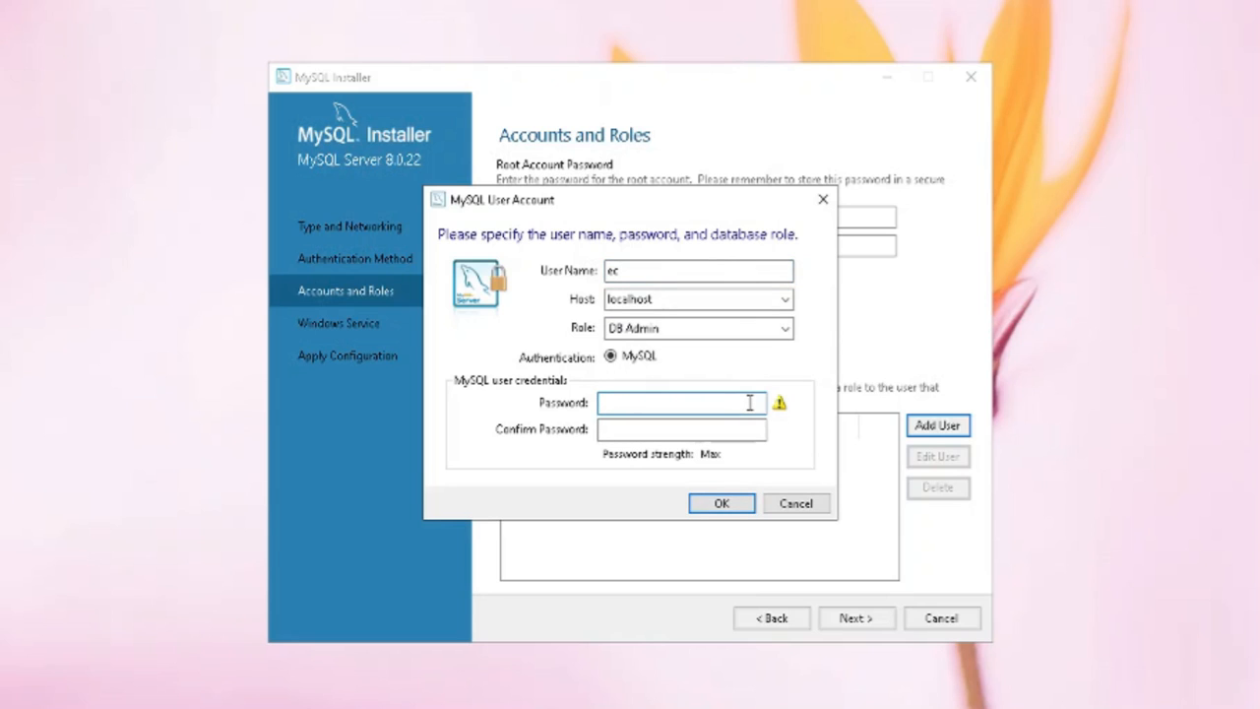
text(password123456)
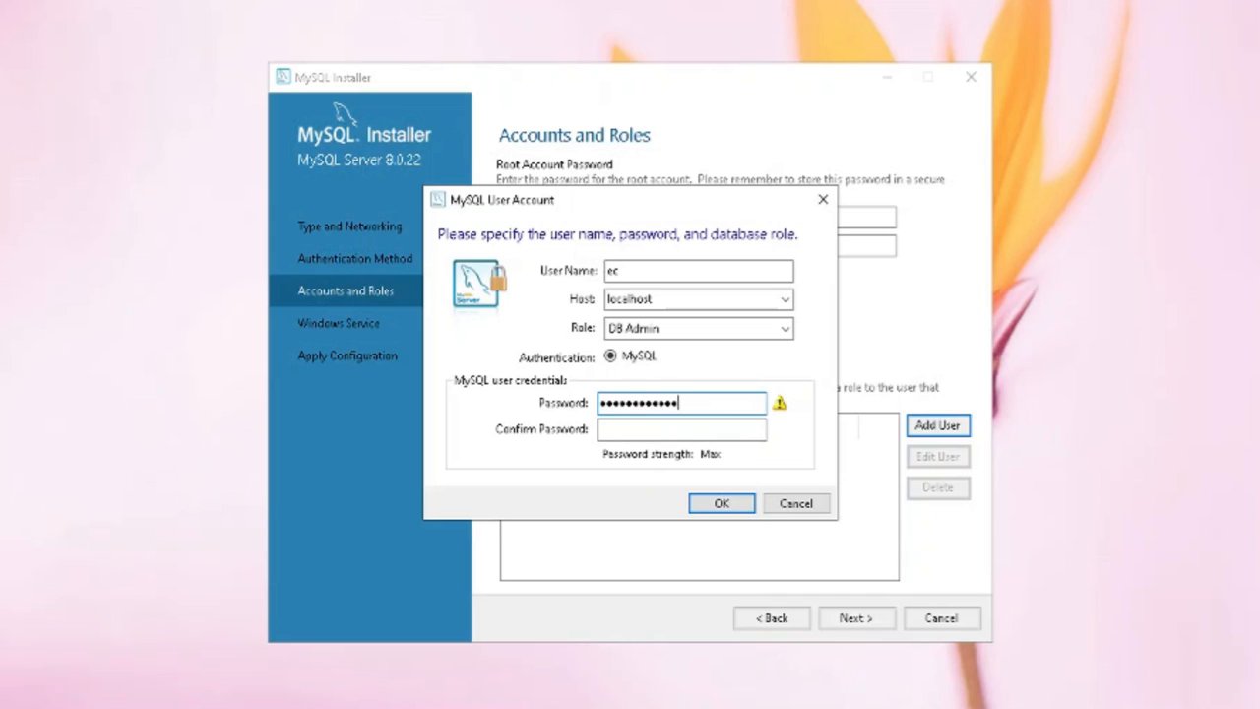
text(789)
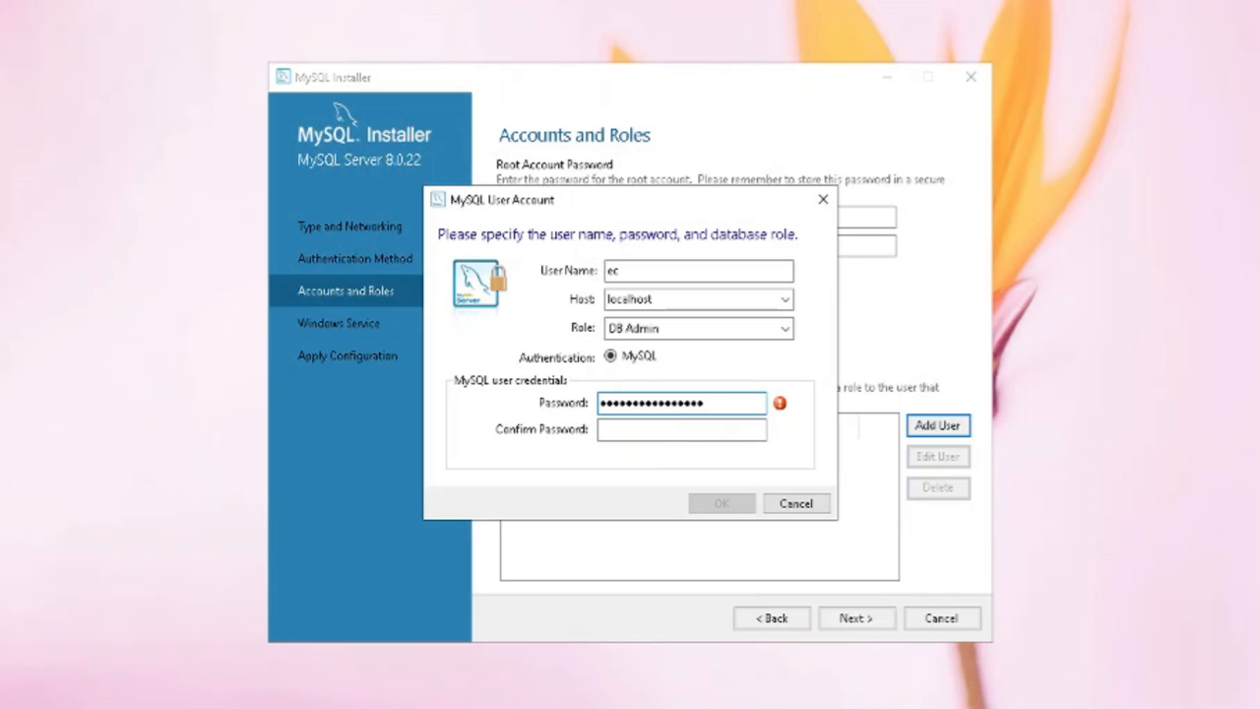
click(753, 435)
text(passwo)
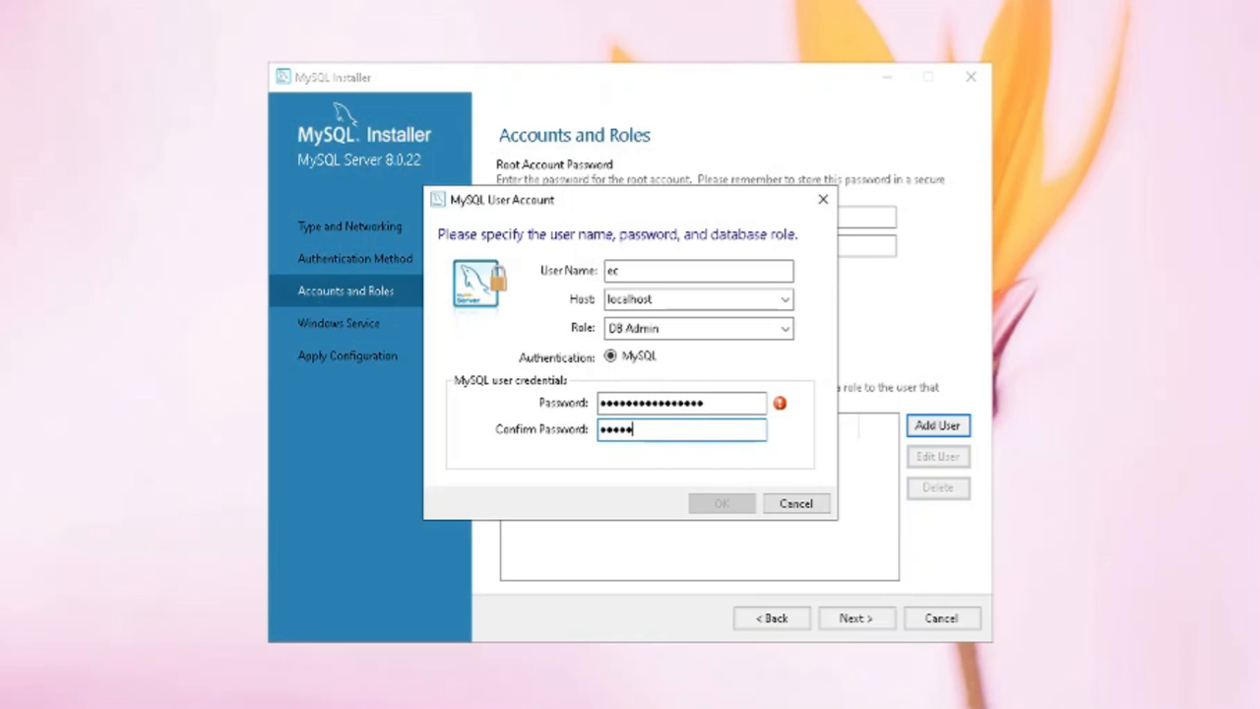
text(rd12345678)
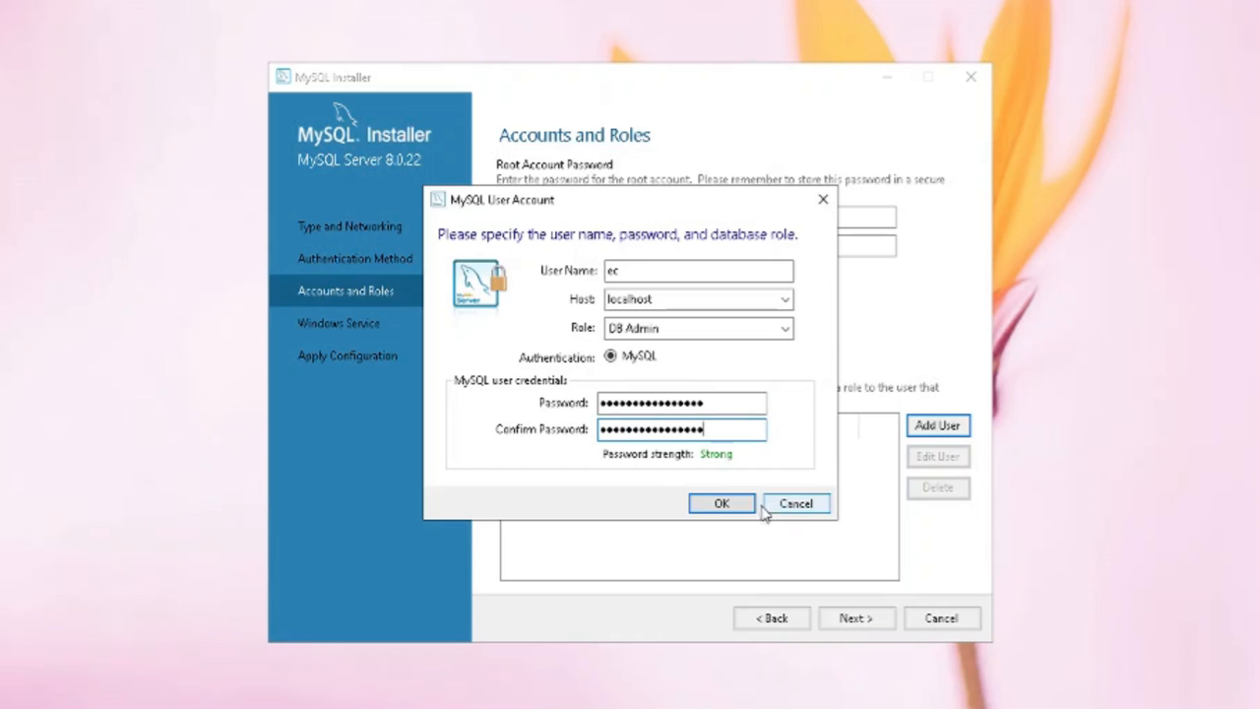
click(746, 507)
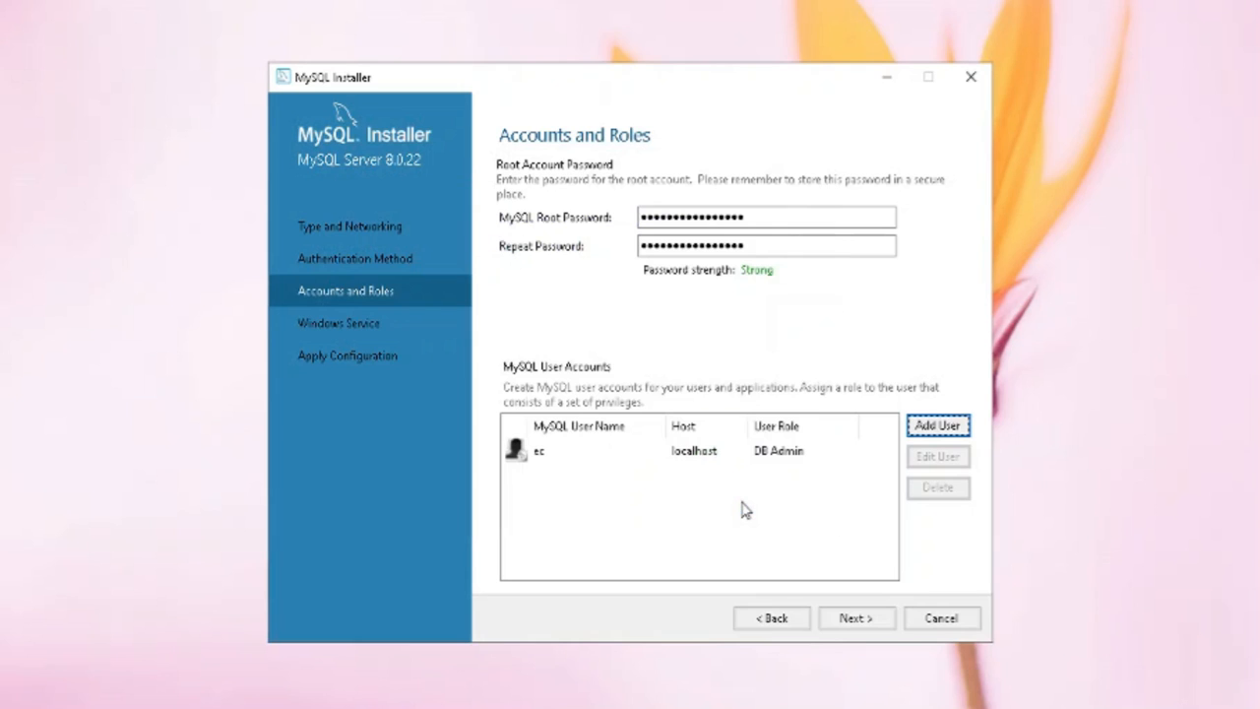
Turn off running MySQL Server as a Windows service in the Windows Service settings
click(855, 618)
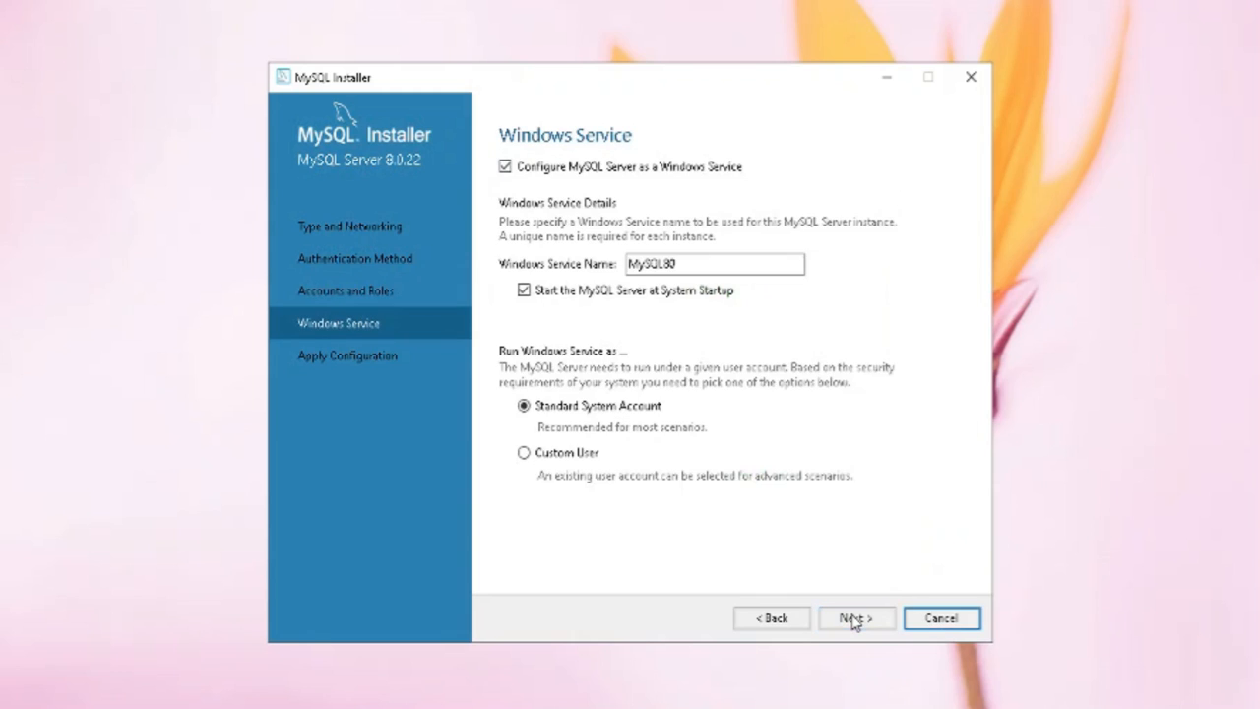
click(506, 167)
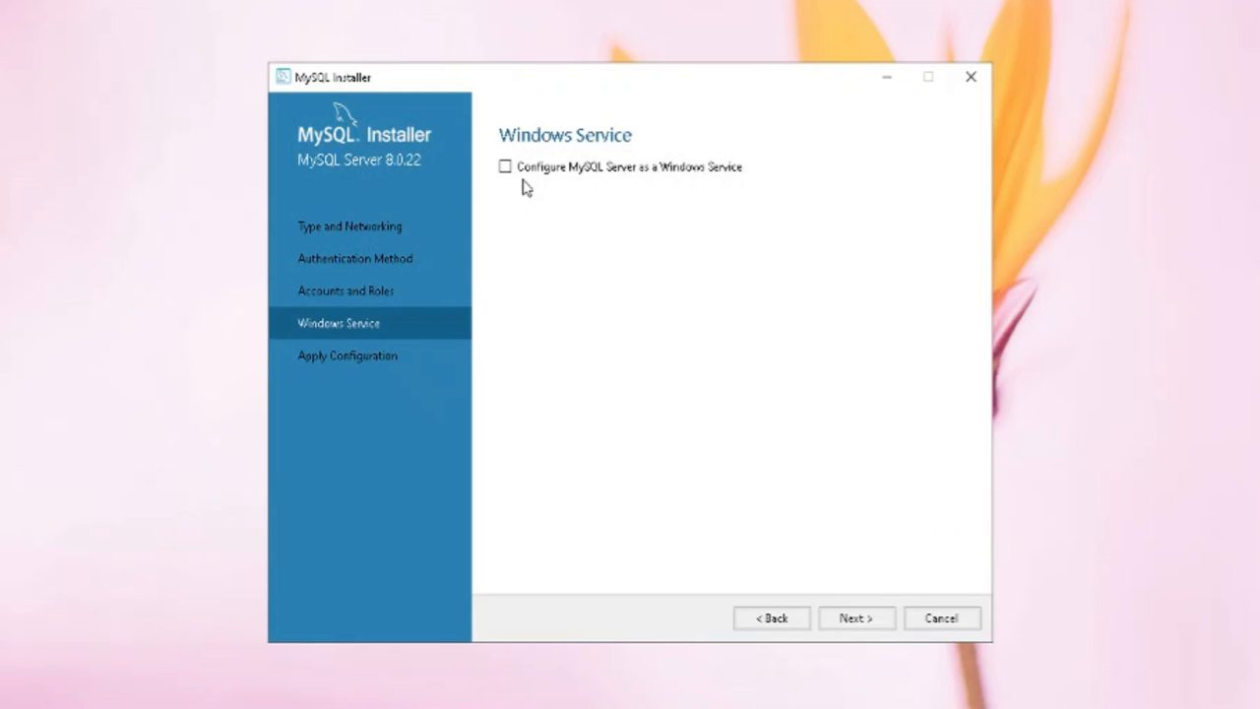
click(853, 620)
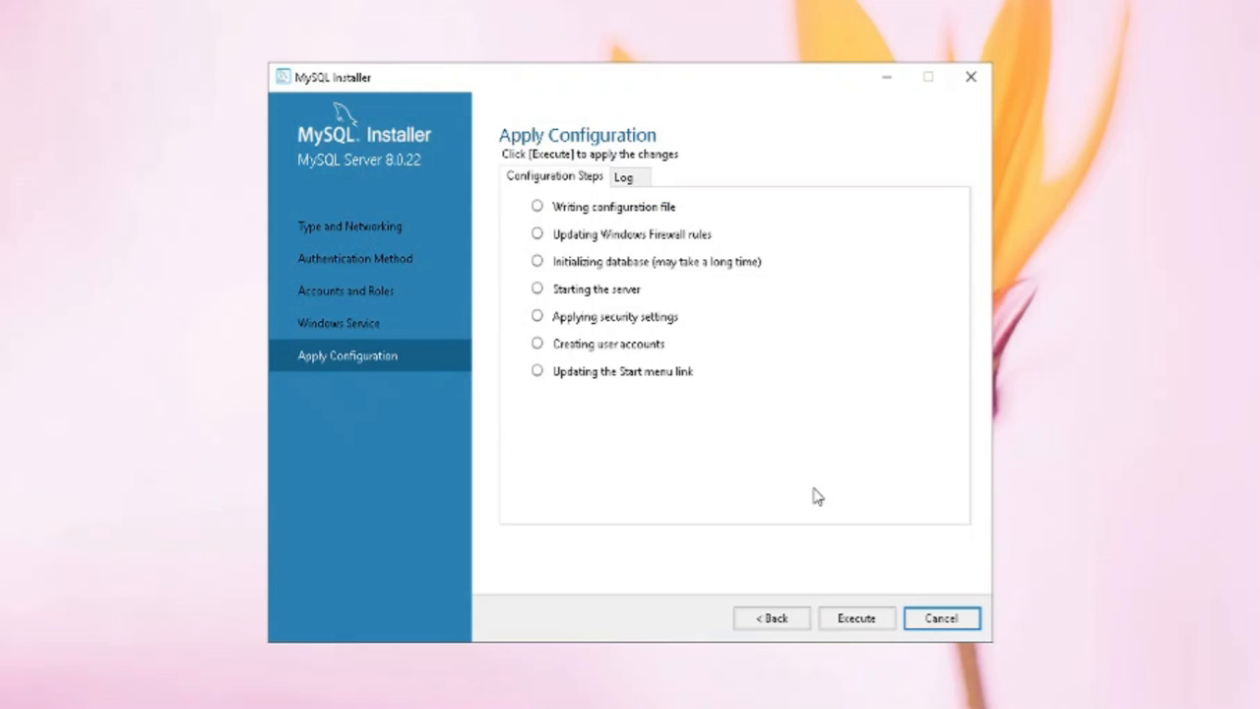
Check the configuration log, then execute all seven configuration steps
click(628, 177)
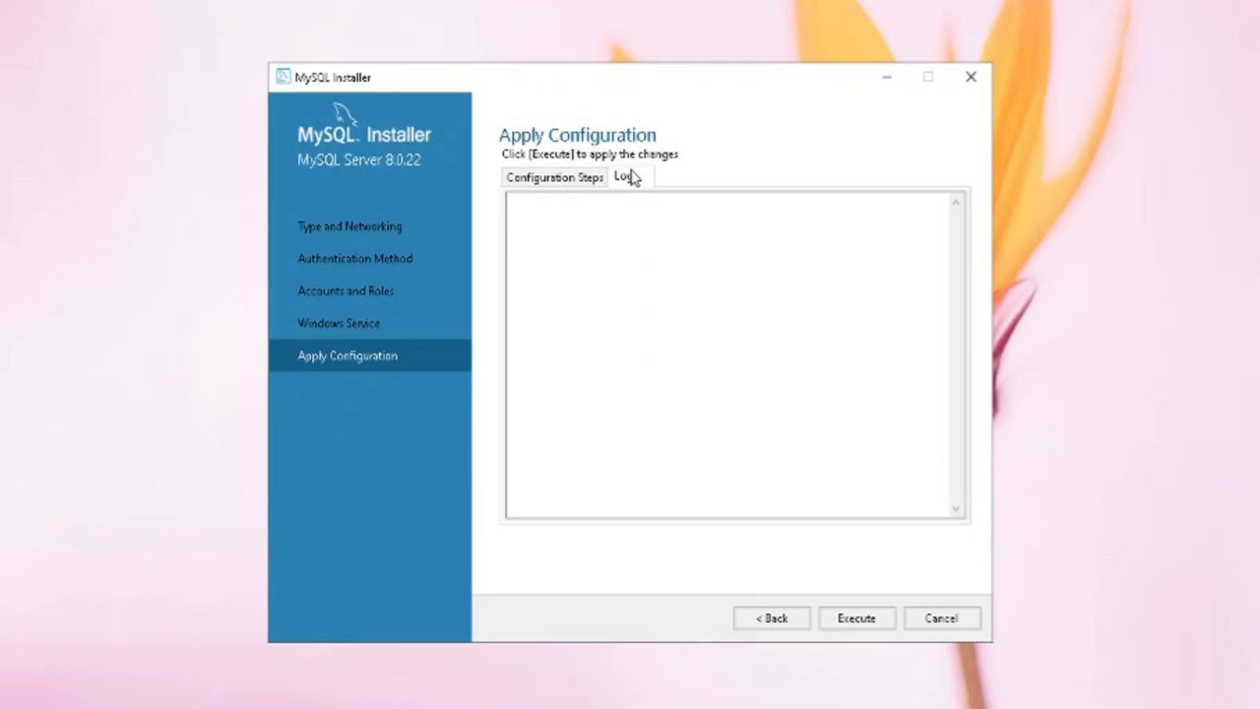
click(583, 183)
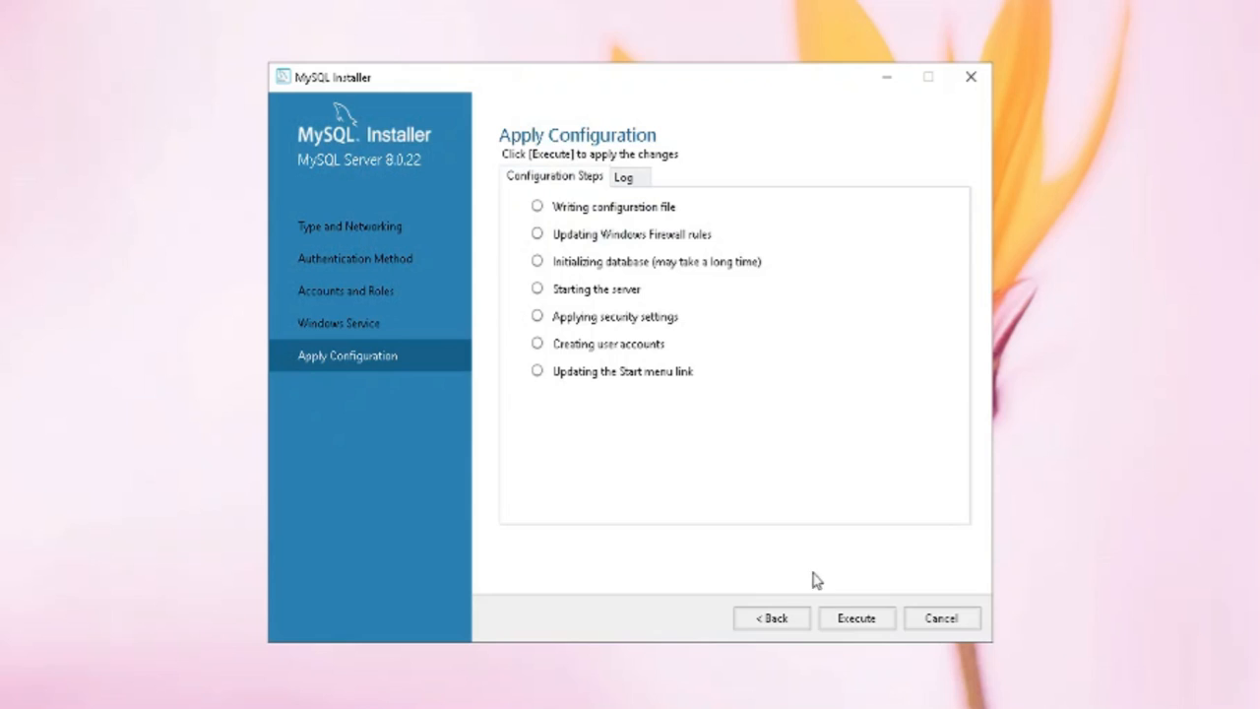
click(853, 620)
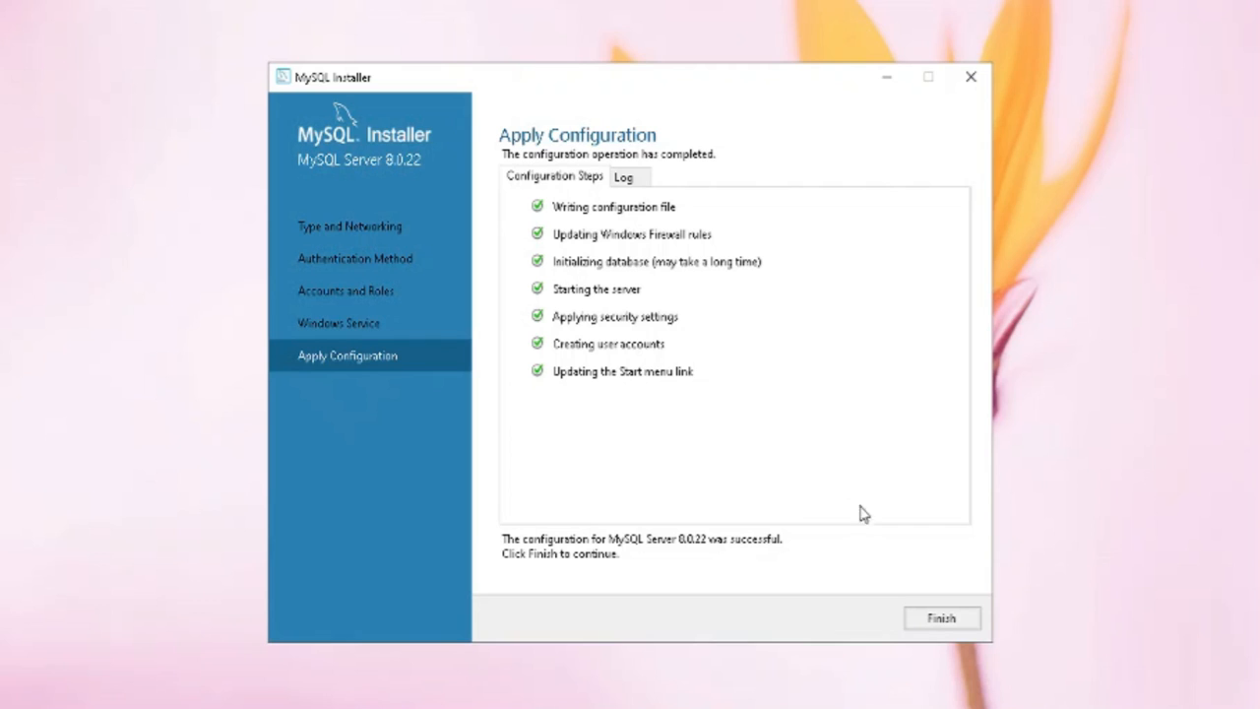
Finish the installer without starting MySQL Shell or MySQL Workbench after setup
click(943, 620)
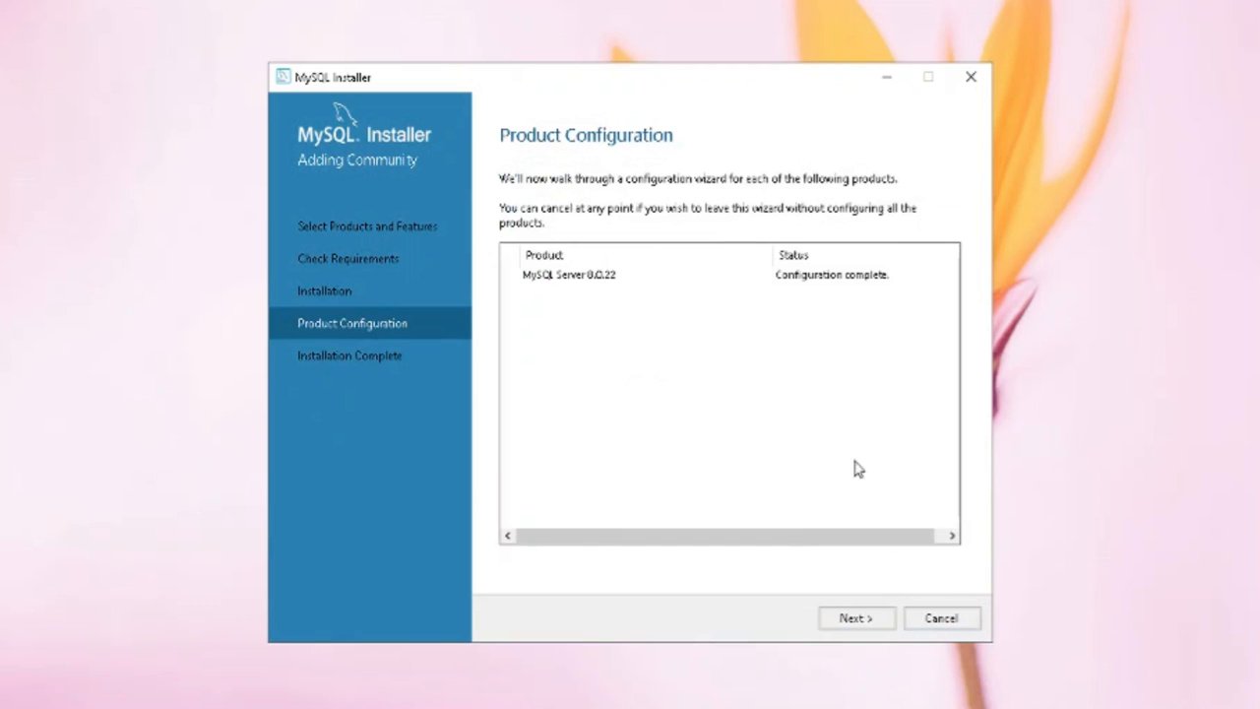
click(855, 619)
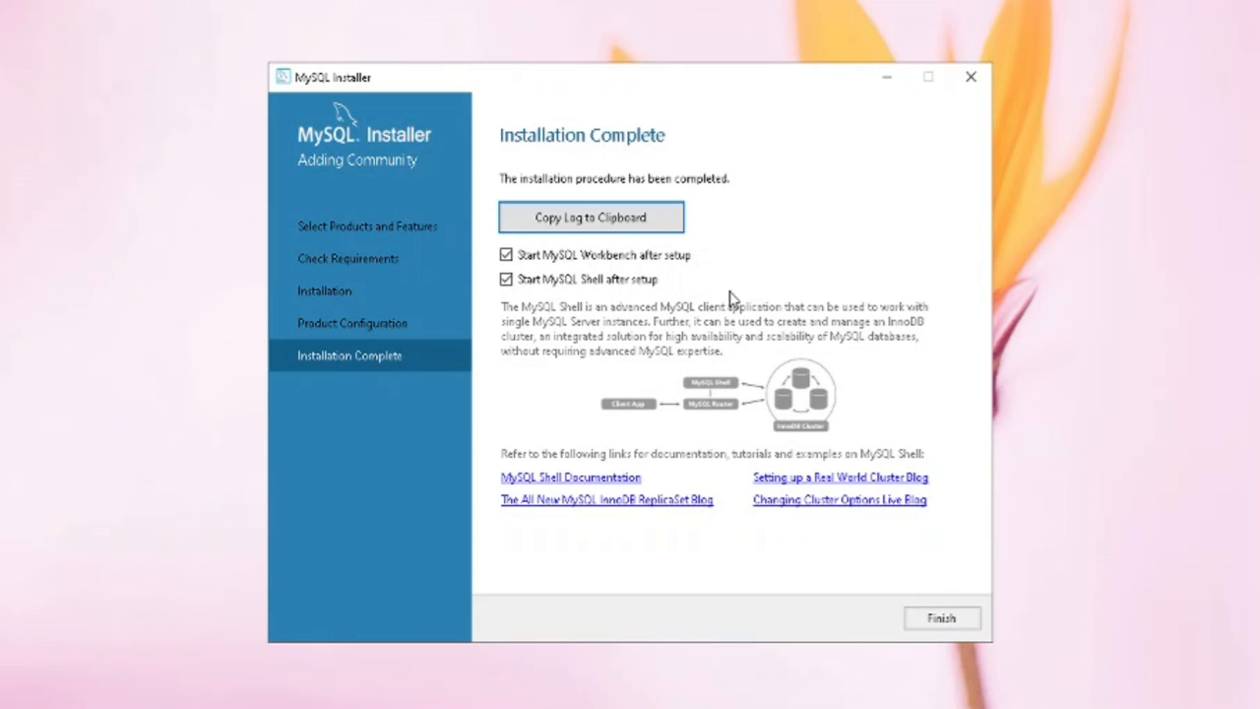
click(506, 279)
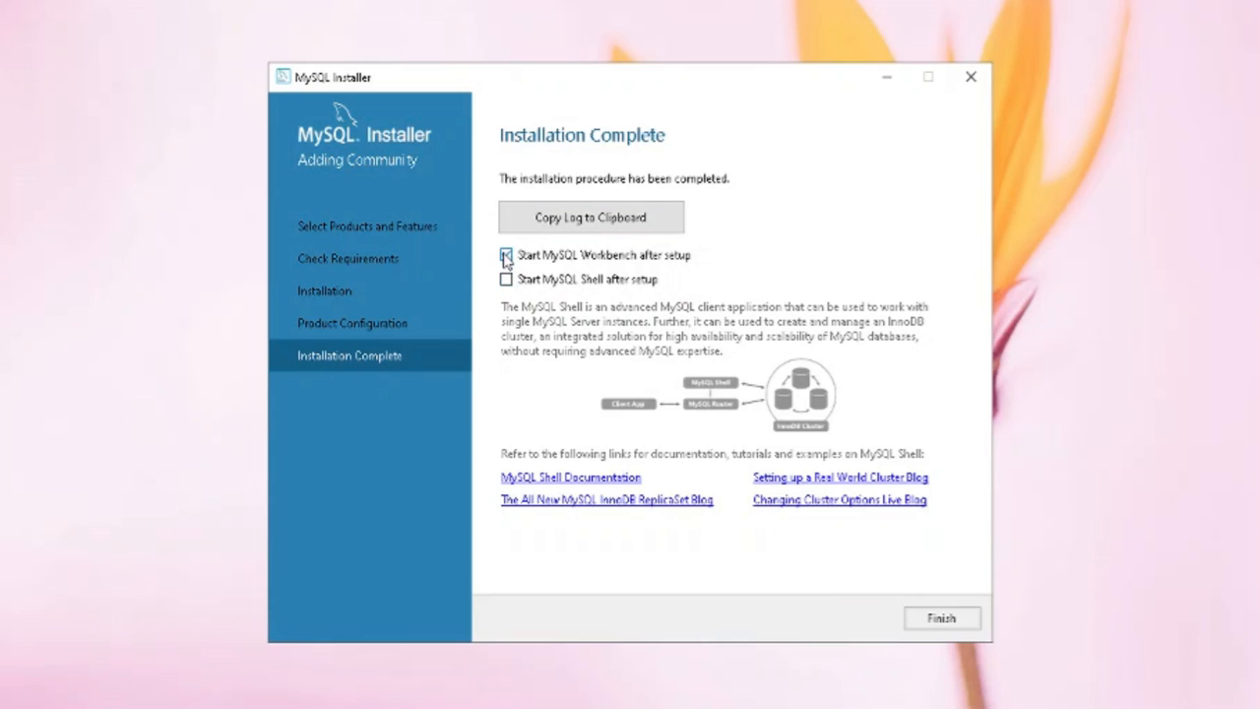
click(506, 256)
click(941, 618)
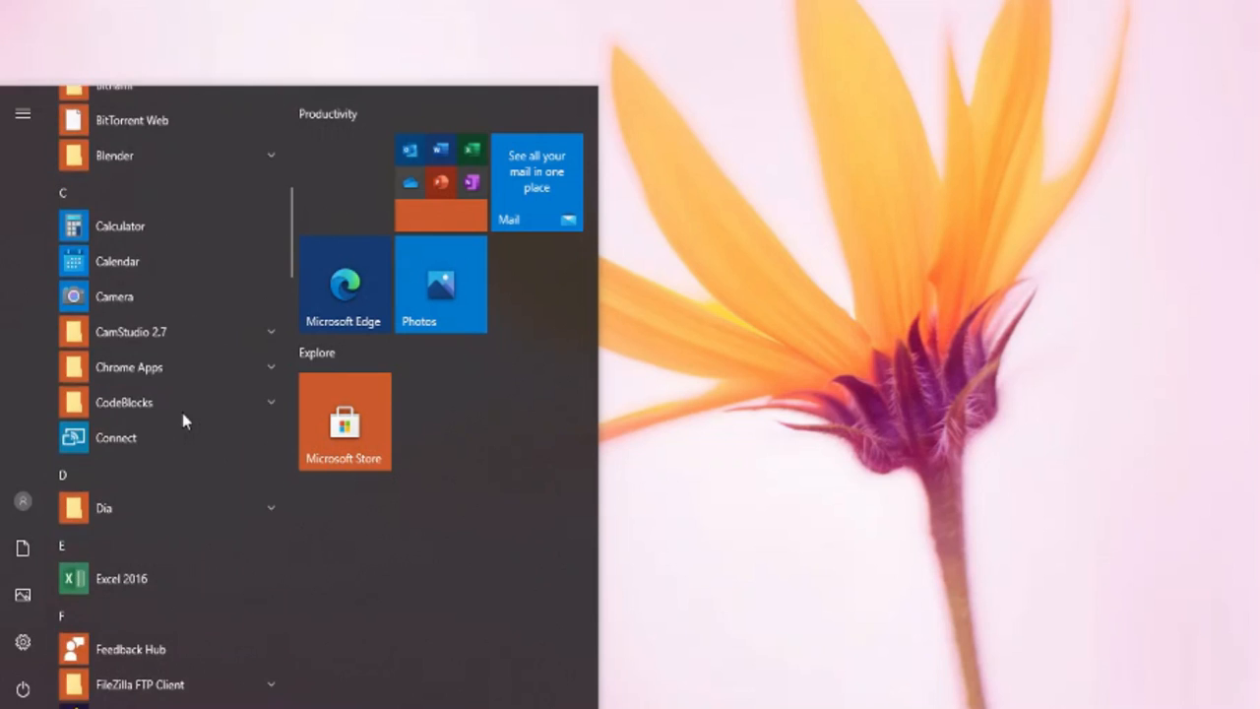
Launch MySQL Shell from the expanded MySQL group in the Start menu
scroll(182, 416, down, 10)
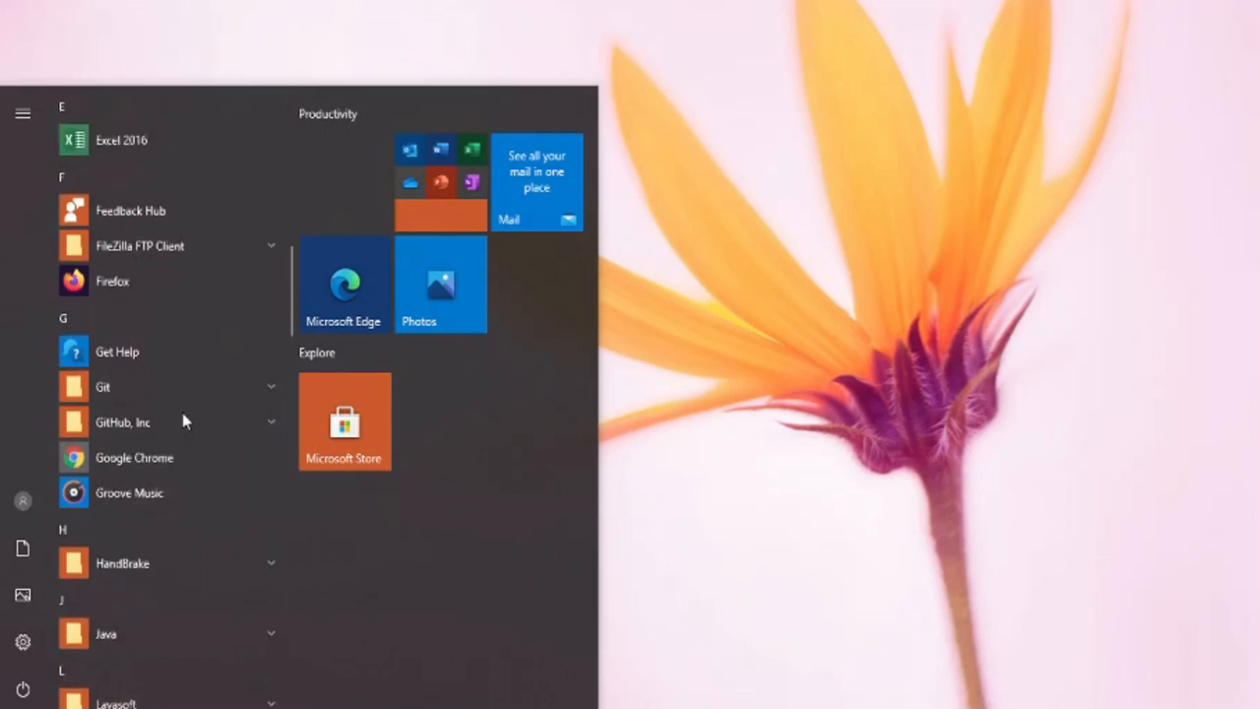
scroll(182, 416, down, 5)
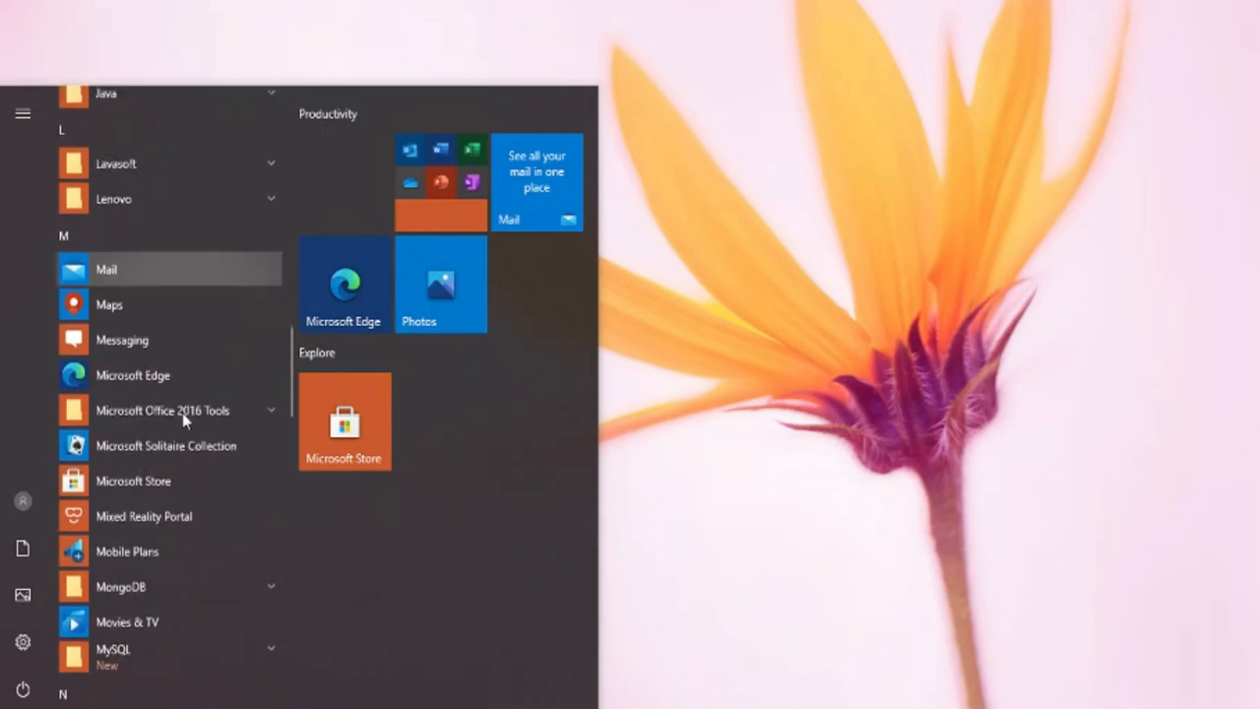
scroll(182, 417, down, 5)
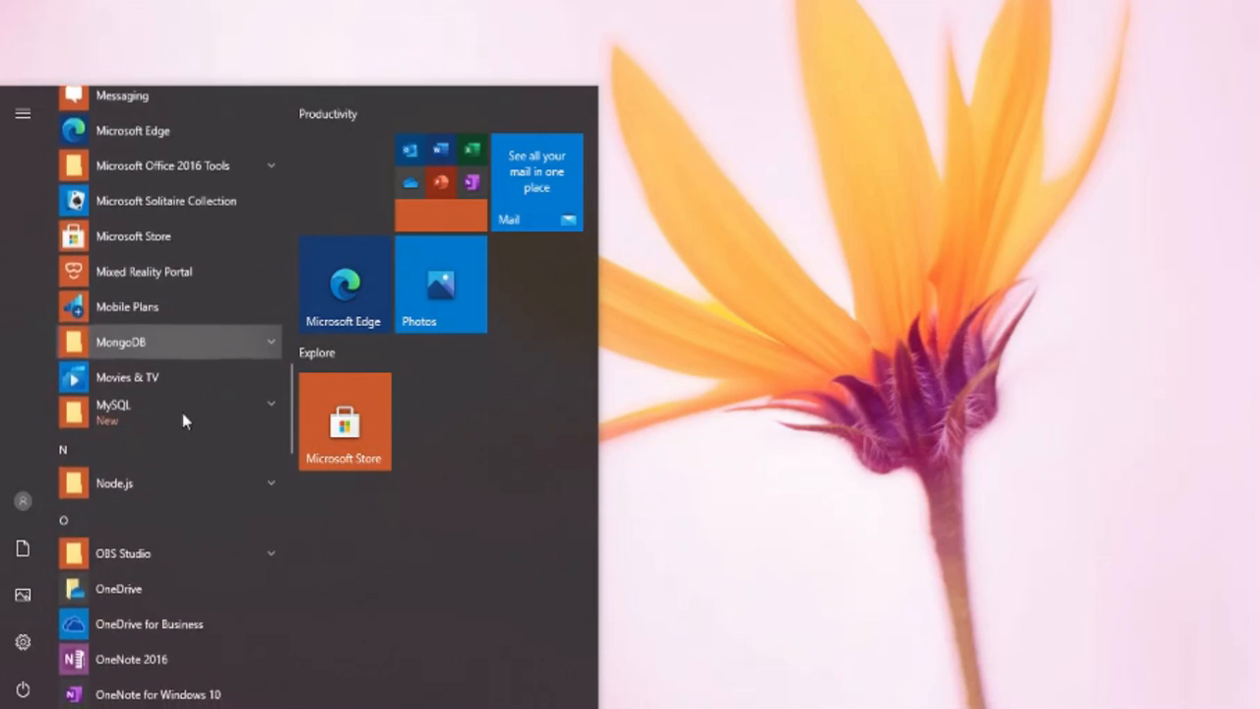
click(206, 409)
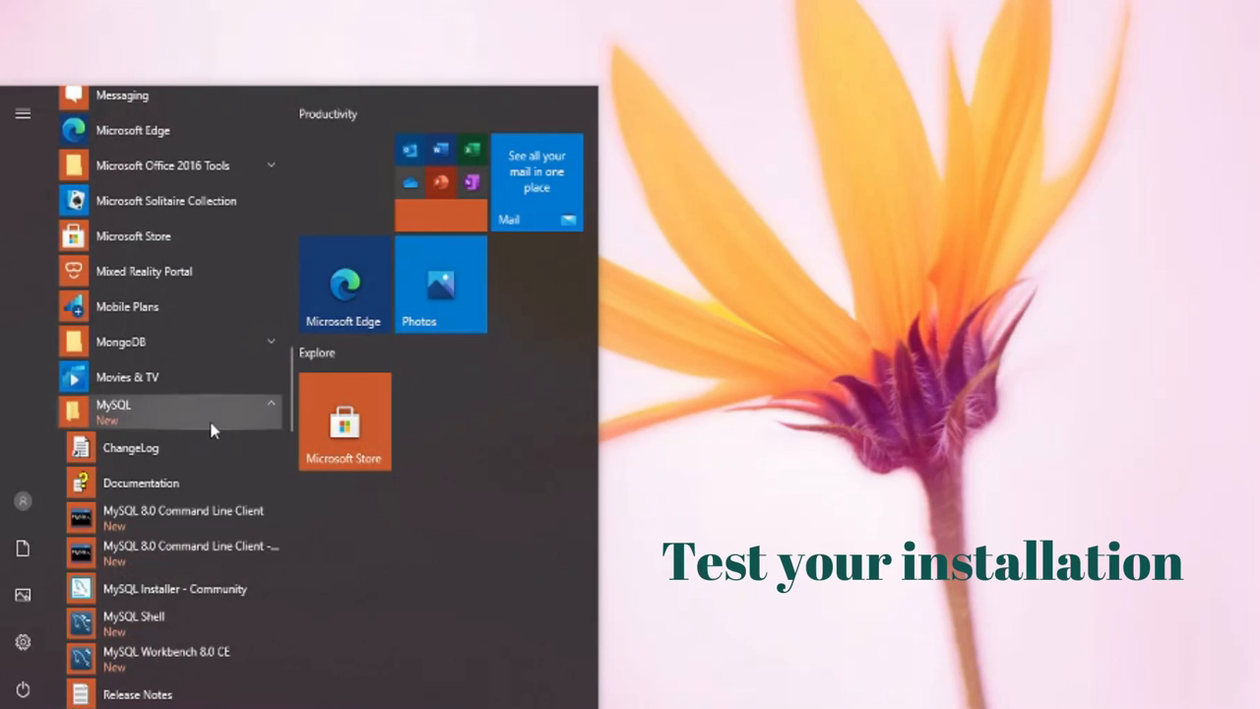
scroll(211, 428, down, 3)
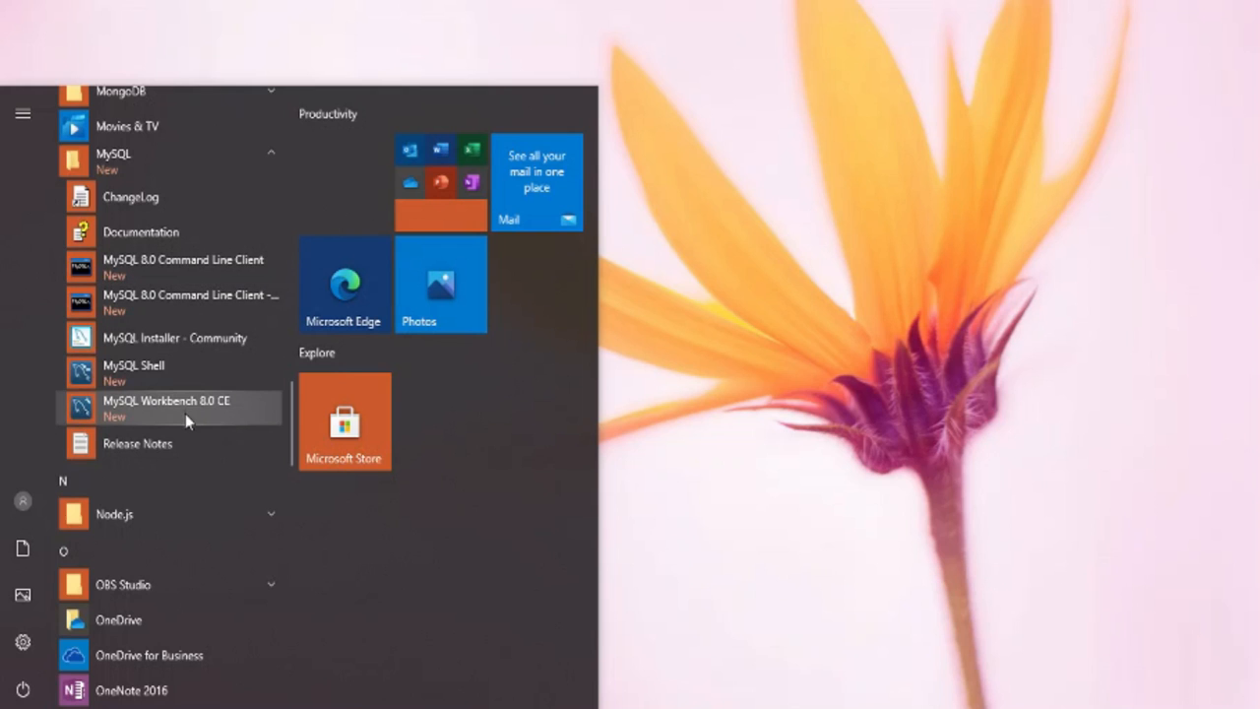
scroll(185, 414, up, 10)
click(141, 217)
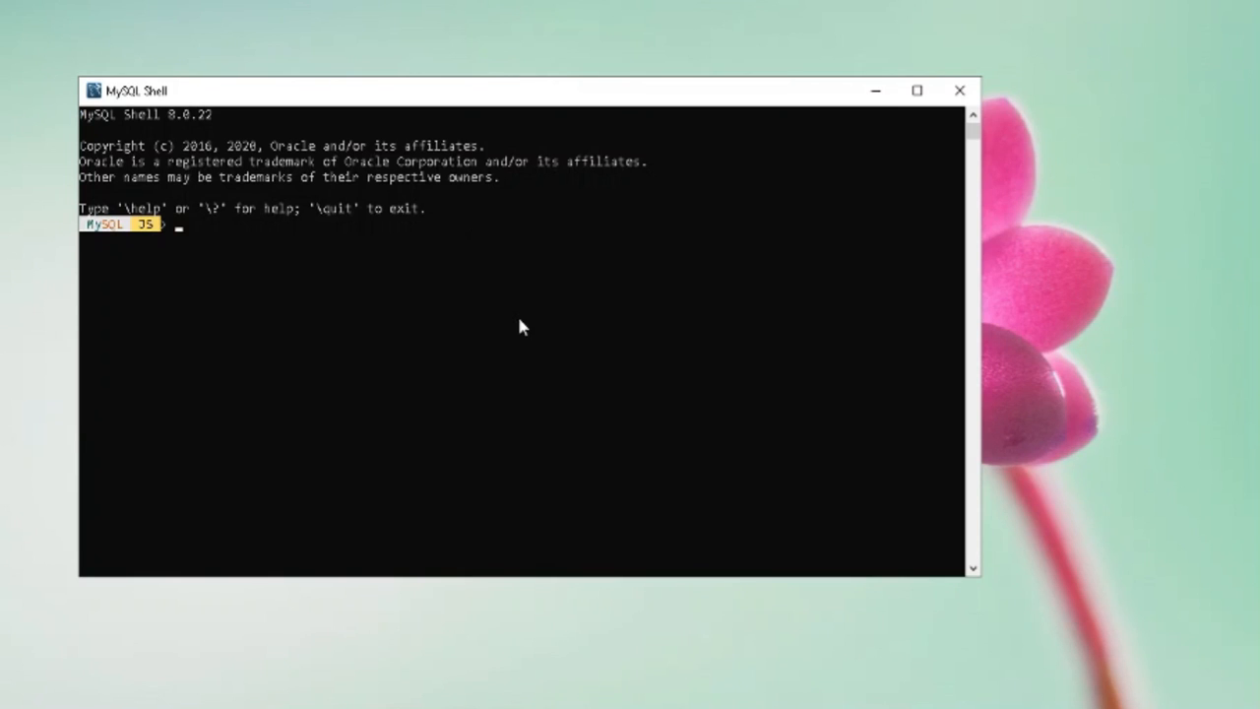
Connect to ec@localhost with \connect, entering ec's password and declining to save it
text(\connect ec@localhost)
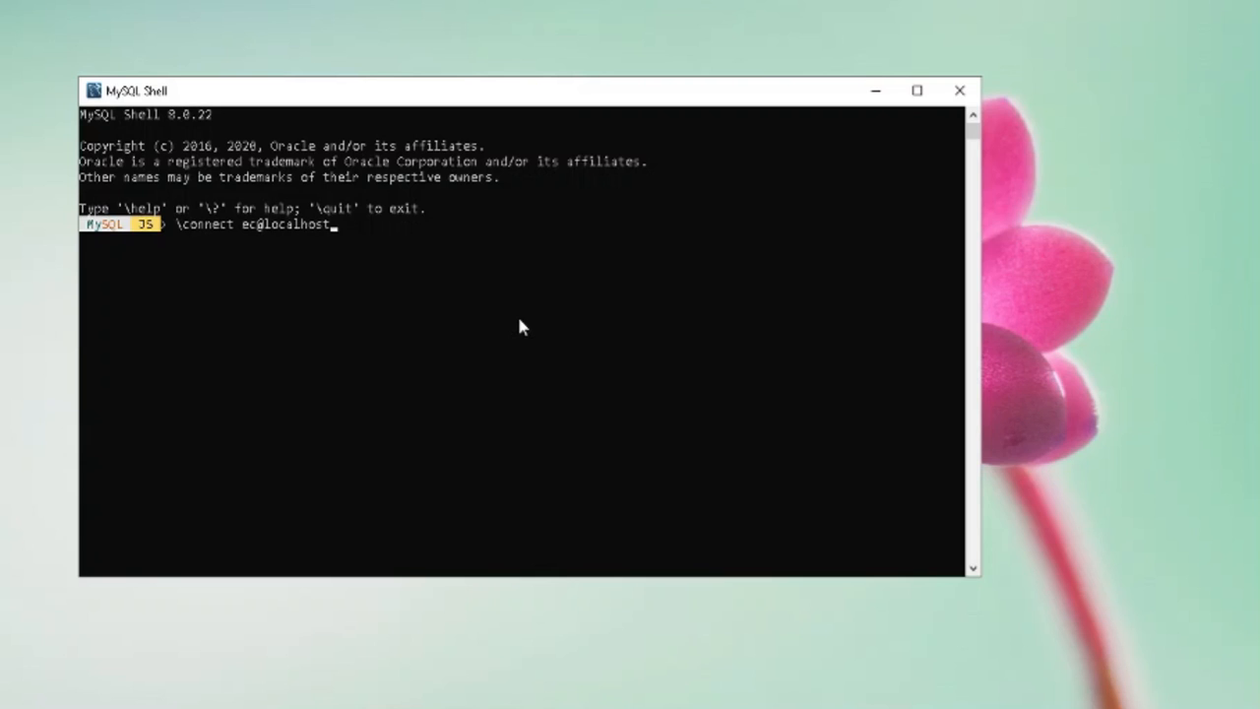
key(Return)
text(**)
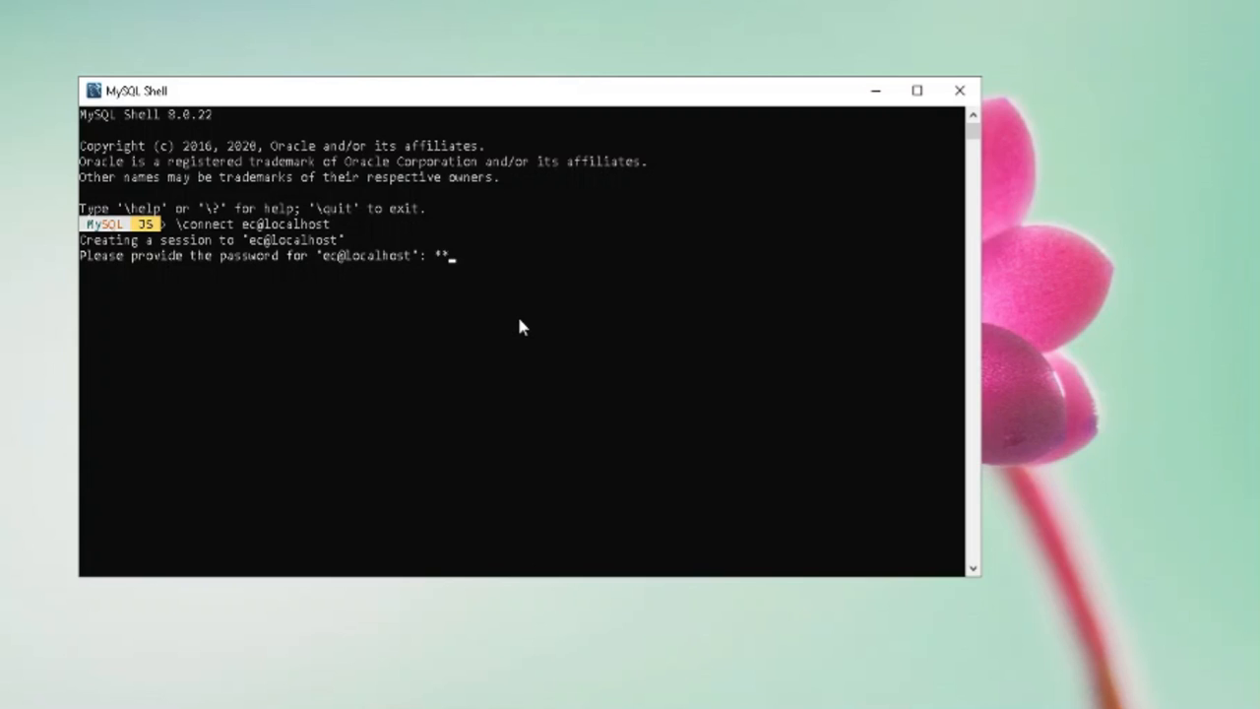
text(**************)
key(Return)
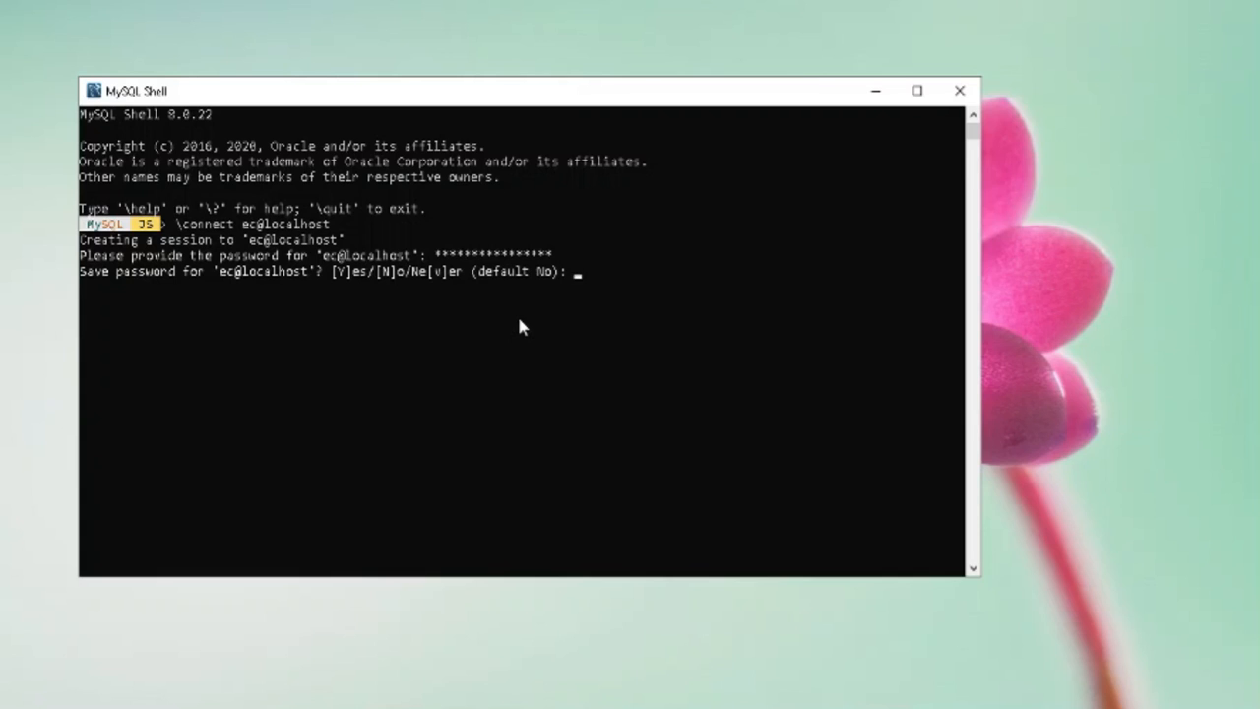
key(Return)
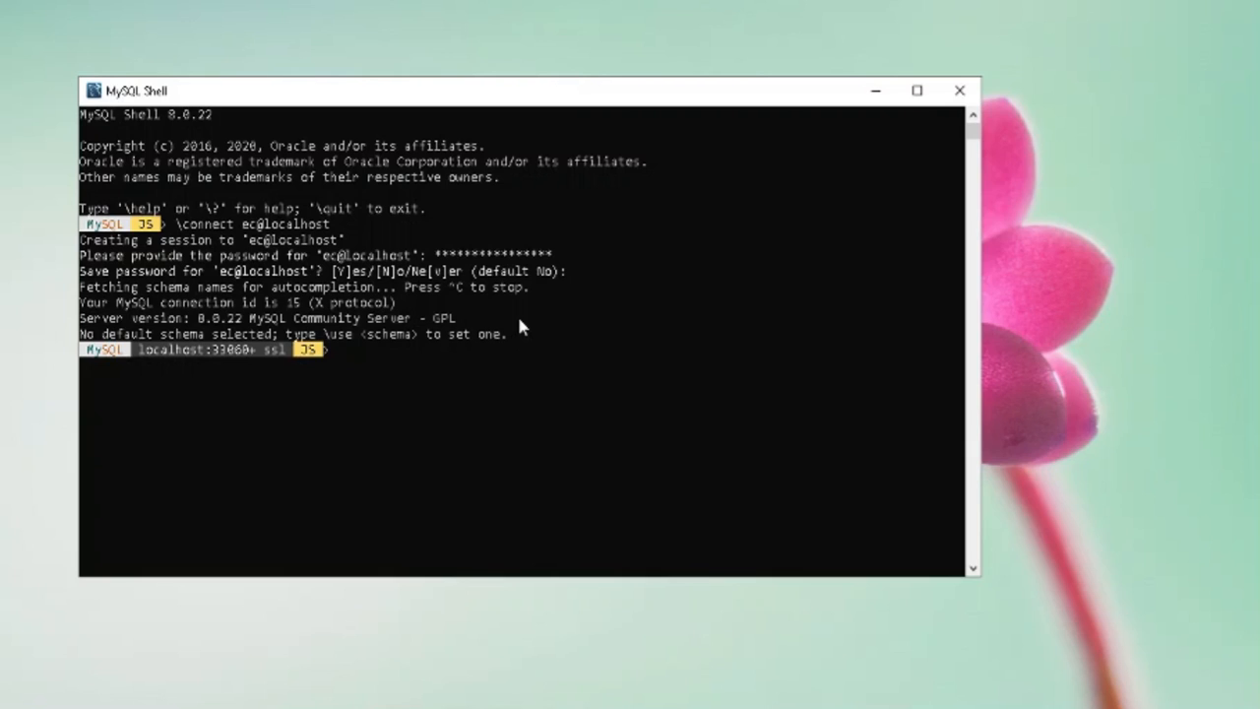
Switch MySQL Shell into SQL mode with \sql
text(M)
key(BackSpace)
text(\sql)
key(Return)
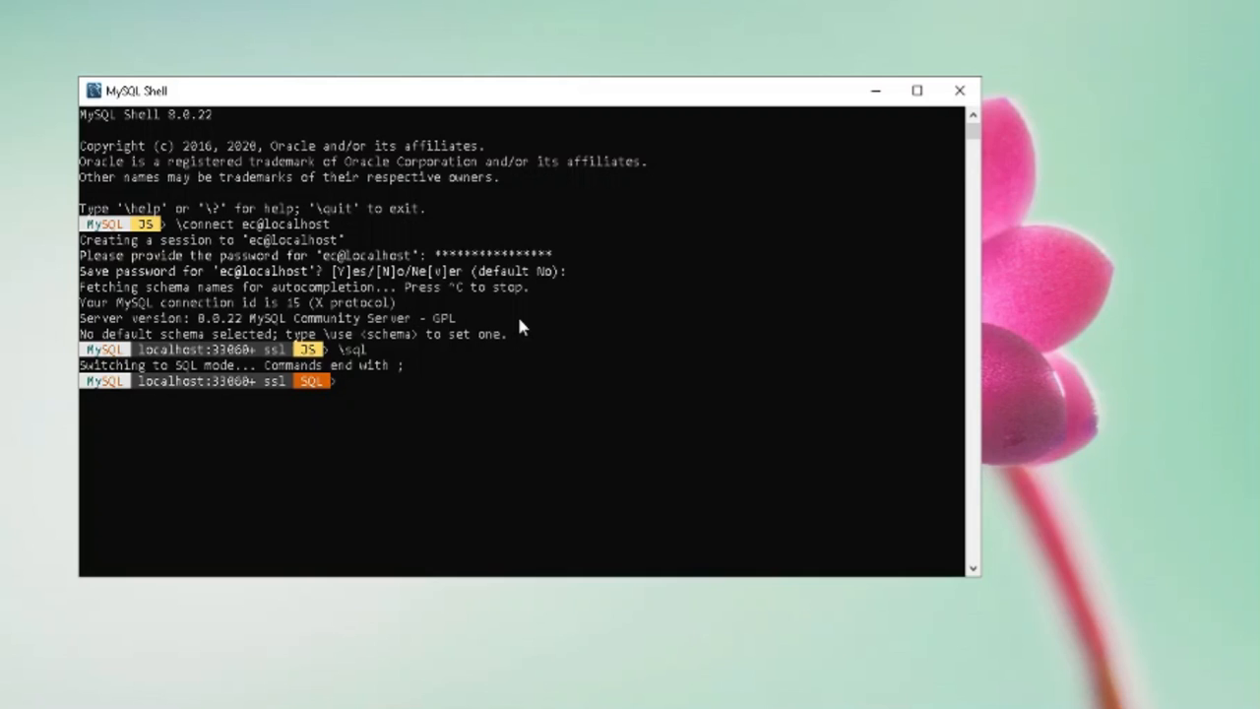
Run SHOW DATABASES; to list the four databases, then close MySQL Shell
text(SHOW DATABASES)
key(Return)
text(;)
key(Return)
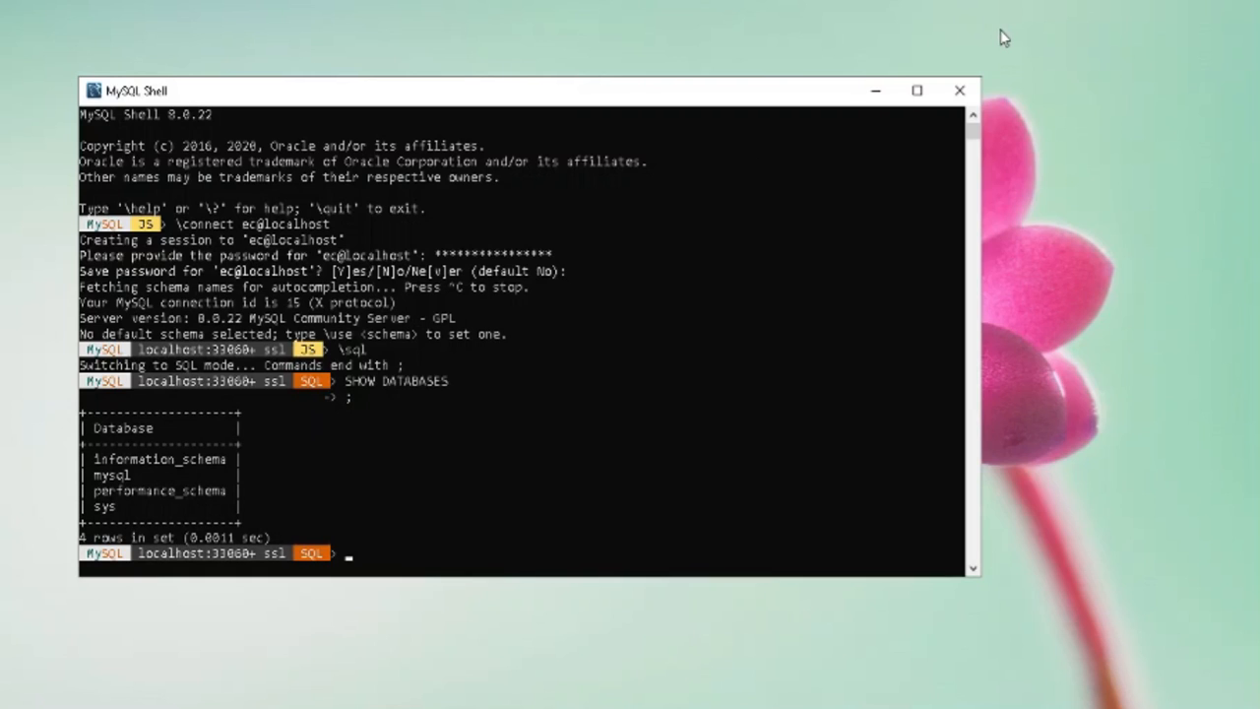
click(960, 92)
key(super)
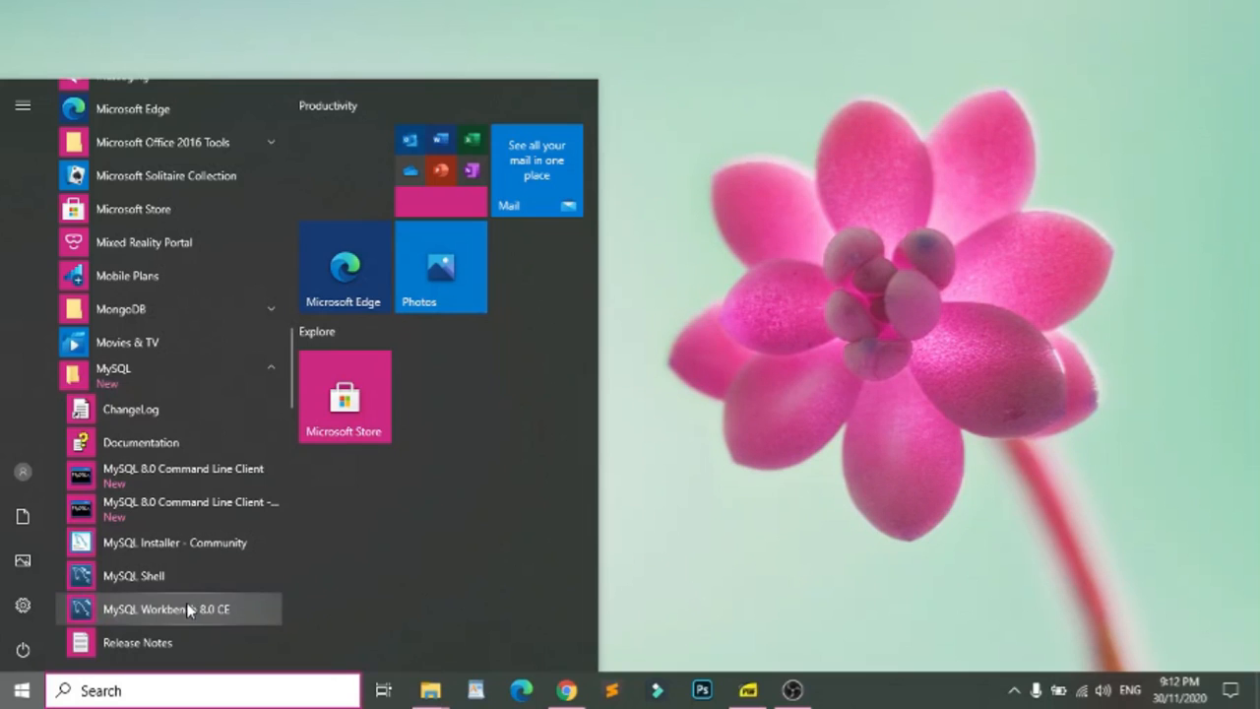
In MySQL Workbench, create a new connection named ec with username ec
click(188, 611)
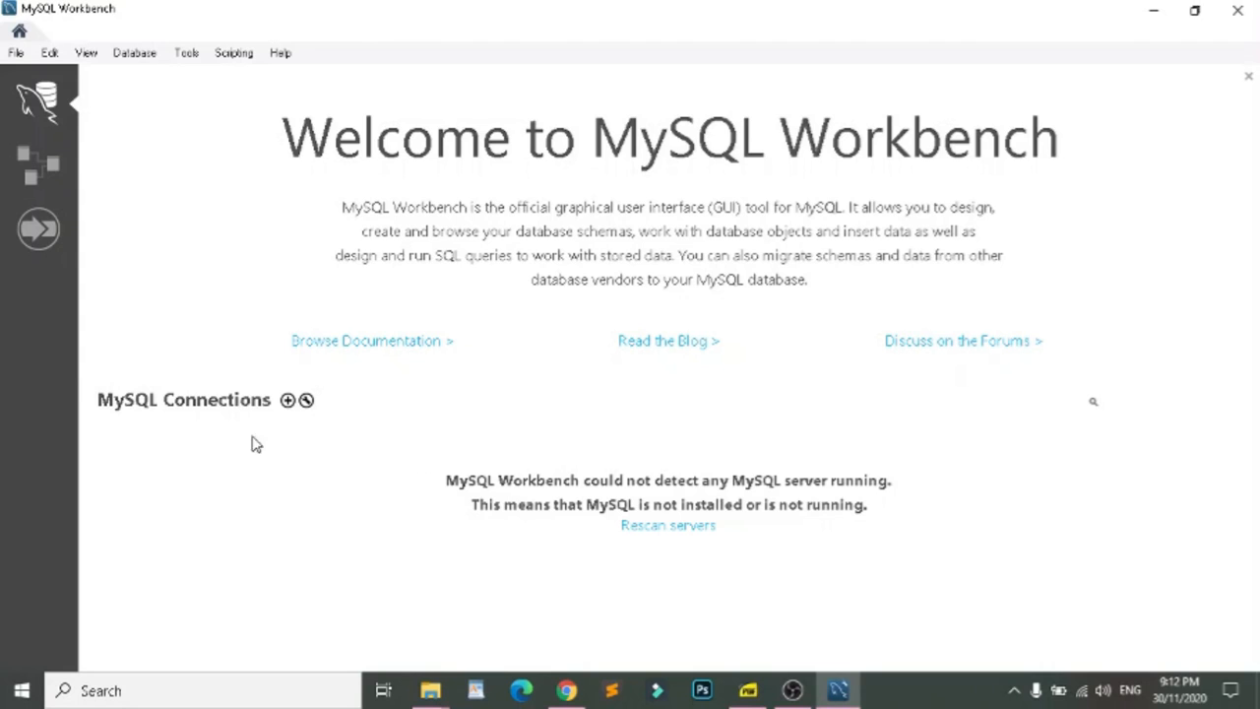
click(287, 399)
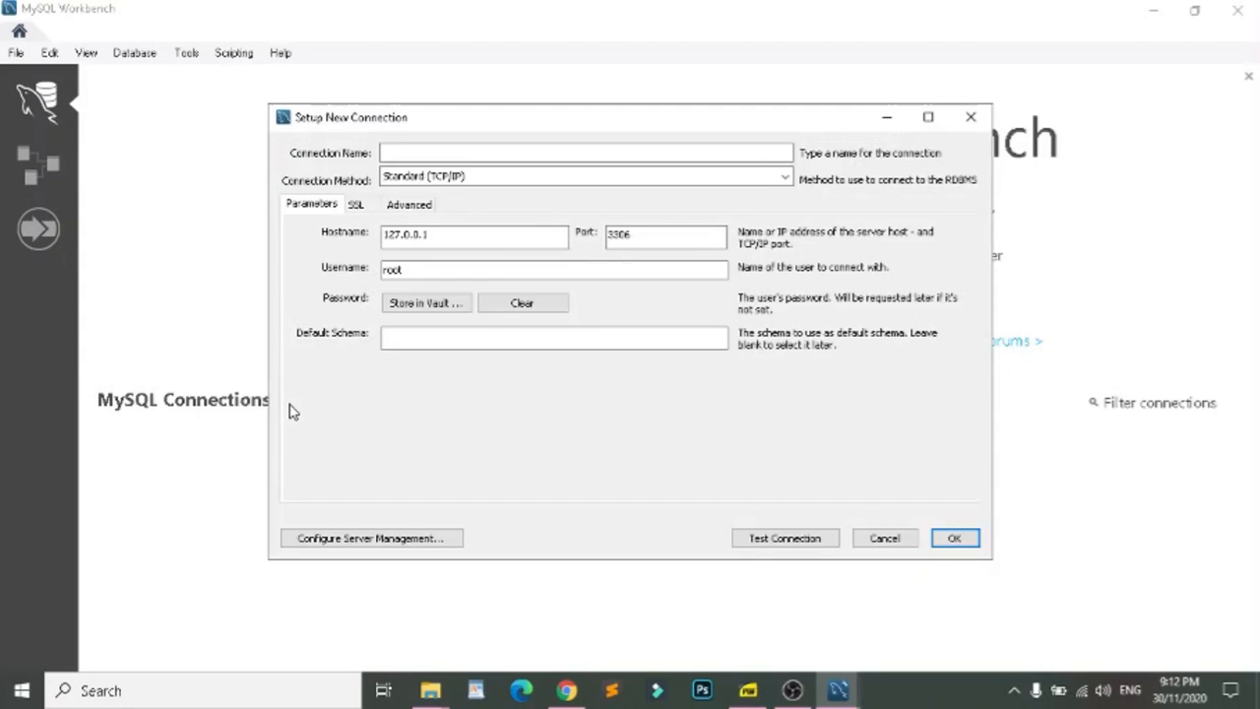
click(571, 148)
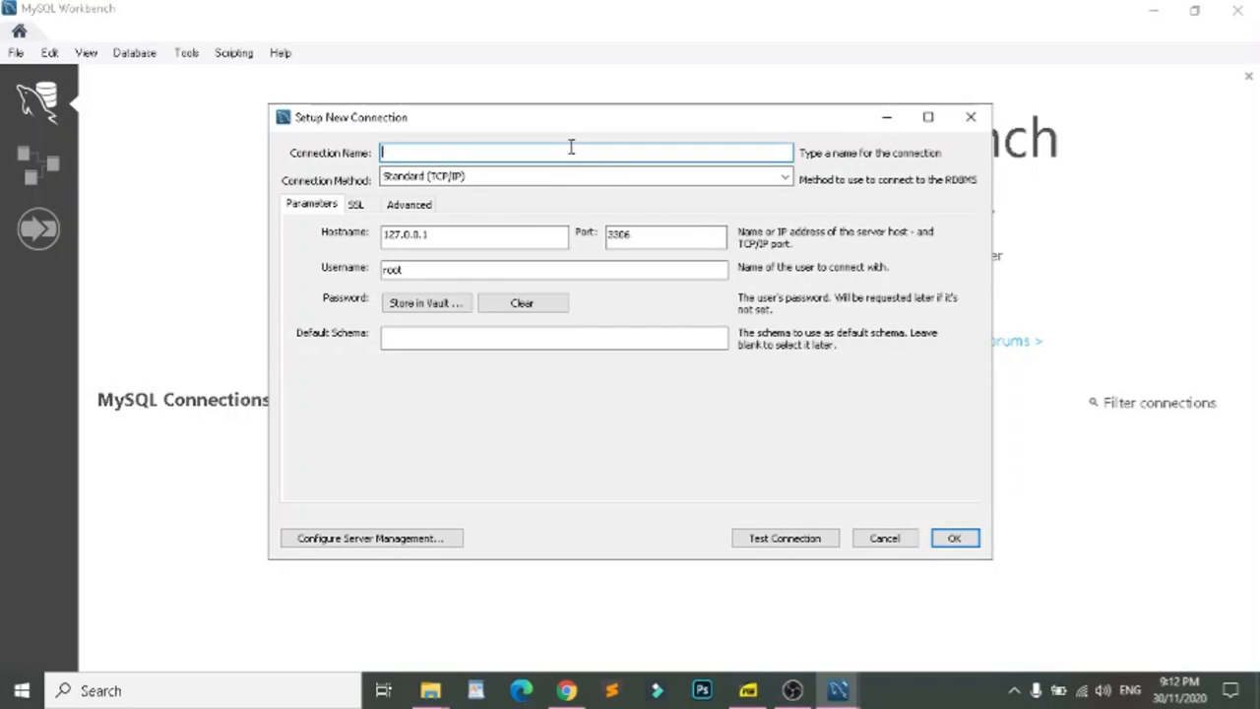
text(ec)
drag(462, 271, 304, 266)
text(ec)
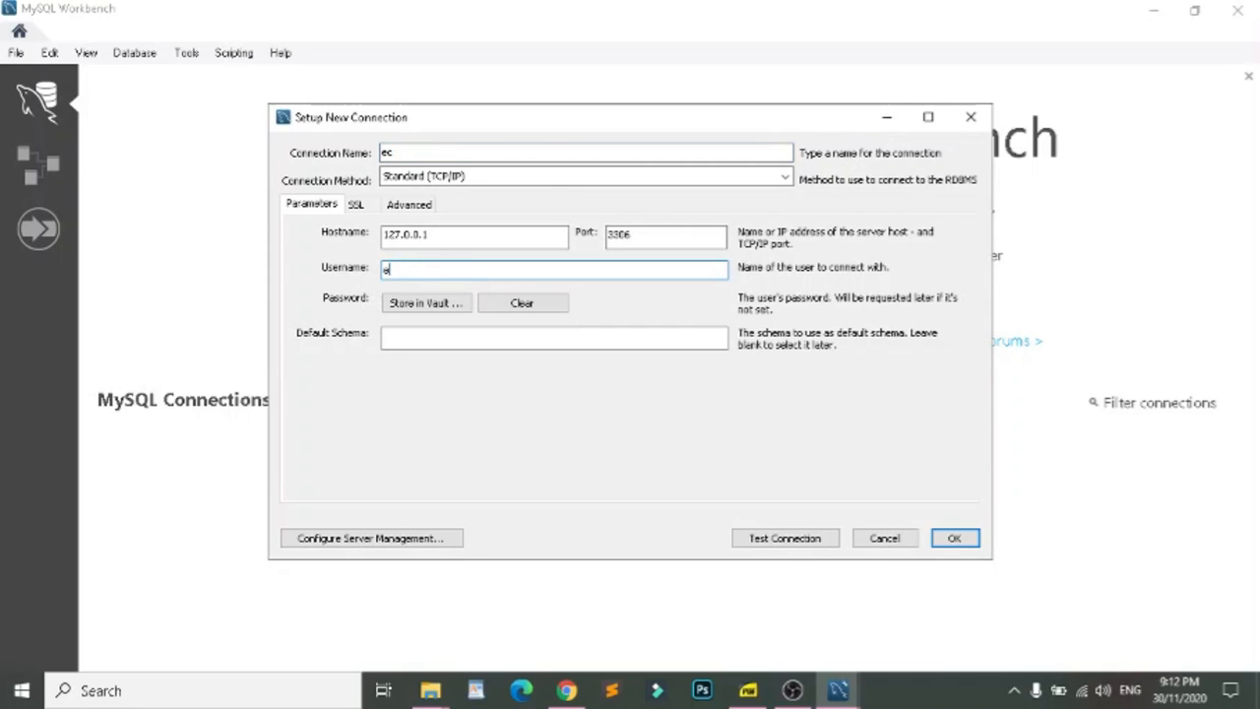
Test the ec connection with the user's password, save it, and open it
click(788, 538)
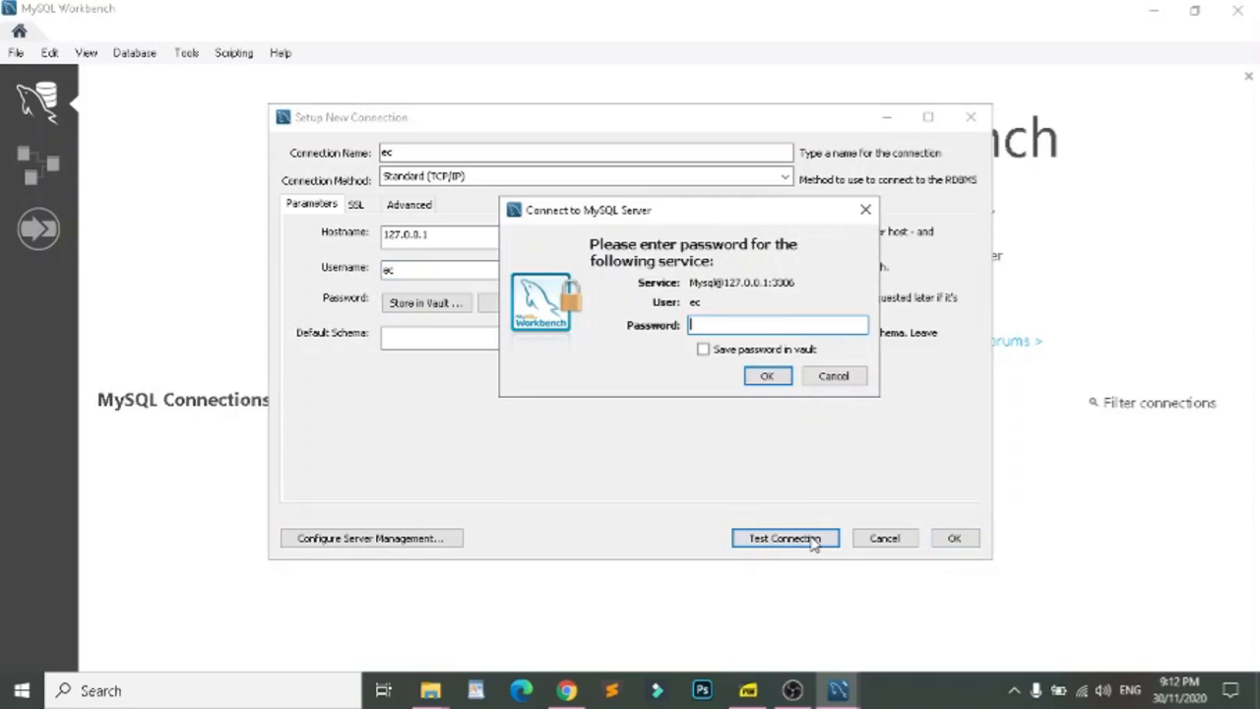
text(****************)
click(769, 380)
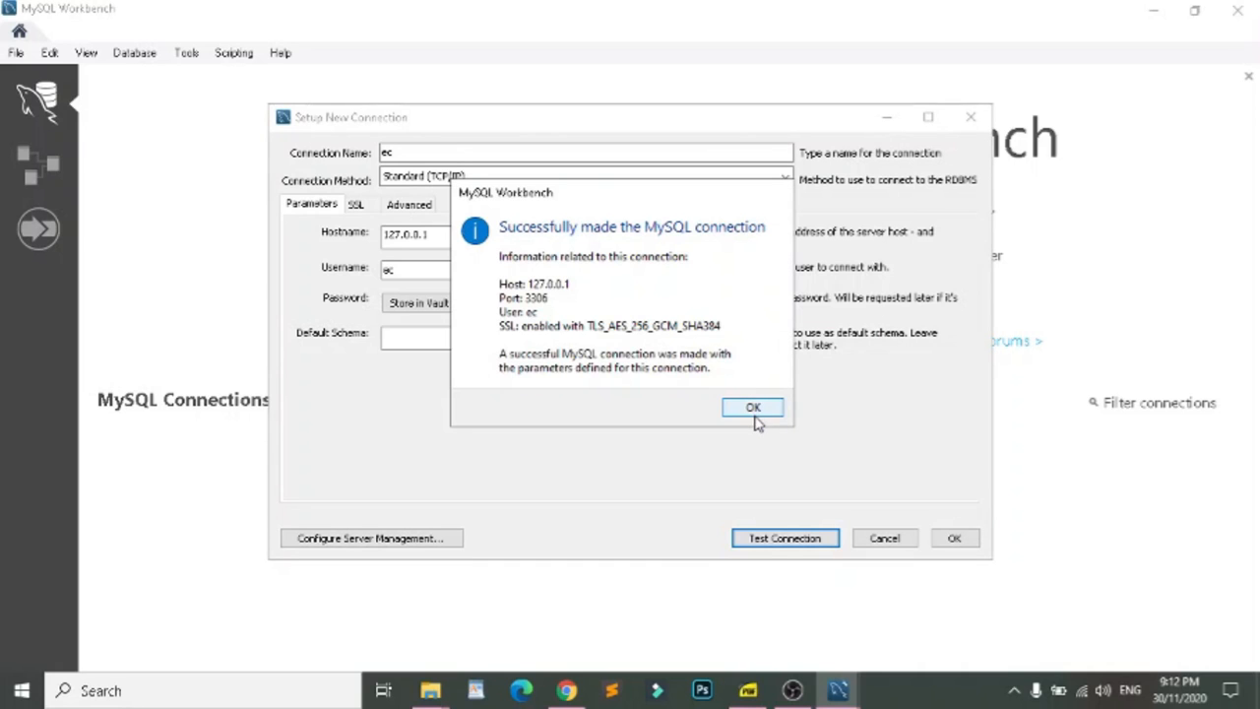
click(754, 410)
click(952, 539)
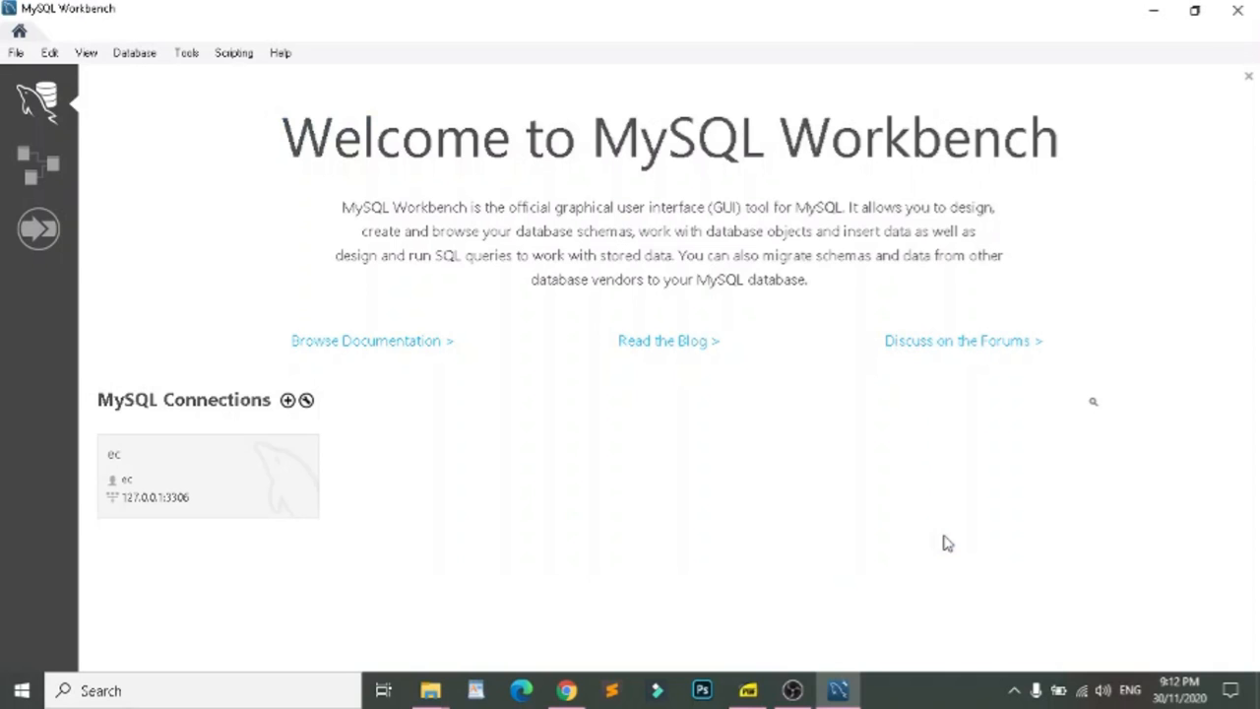
click(202, 485)
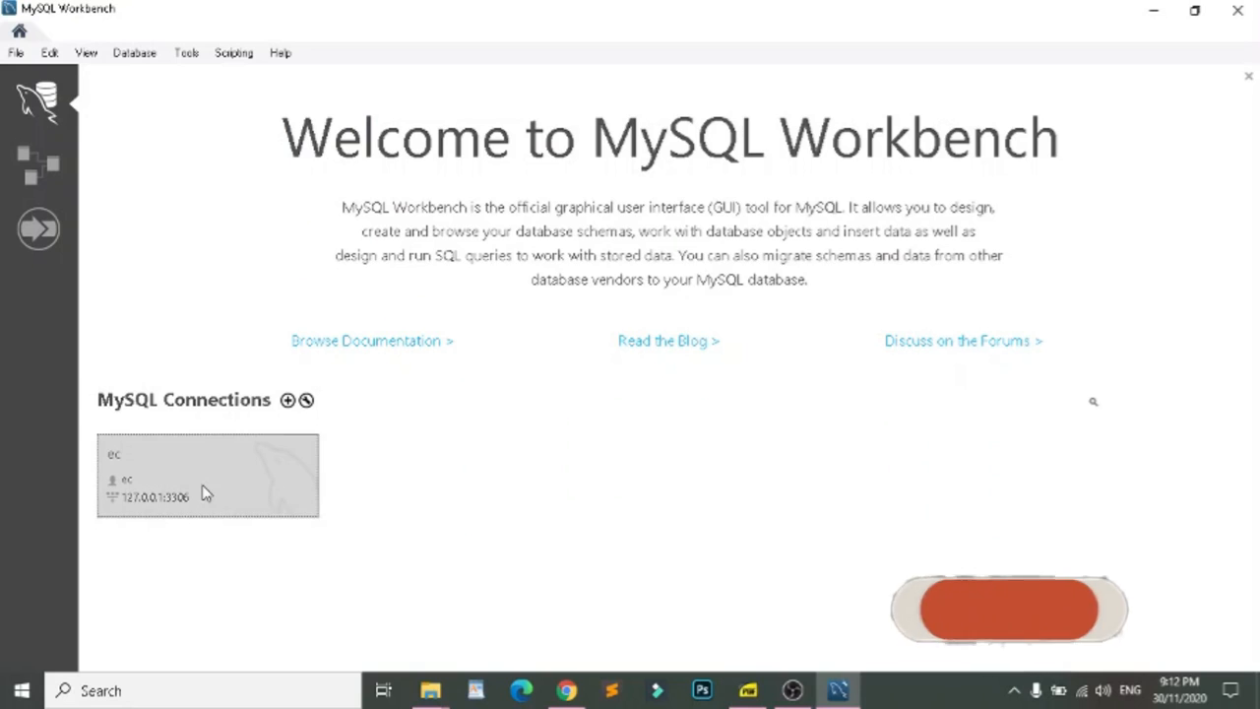